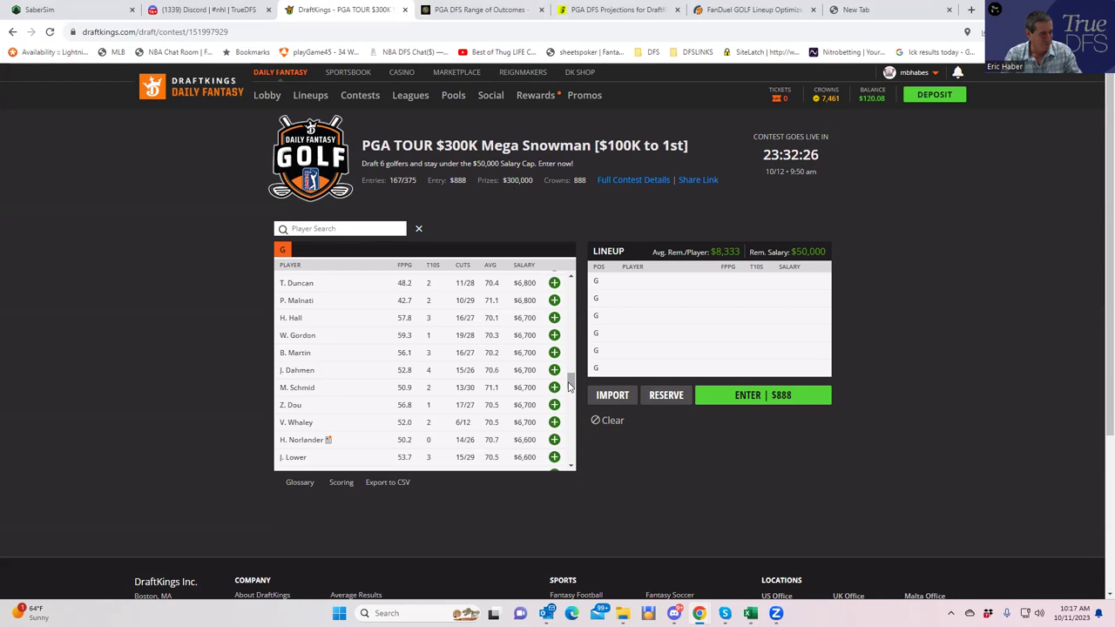
- Switch to the PGADK_Proj workbook in Excel and review the Sheets Value Score, Ownership and fpts columns for the highest-ranked golfers
{"action": "left_click_drag", "start_coordinate": [568, 387], "coordinate": [575, 279]}
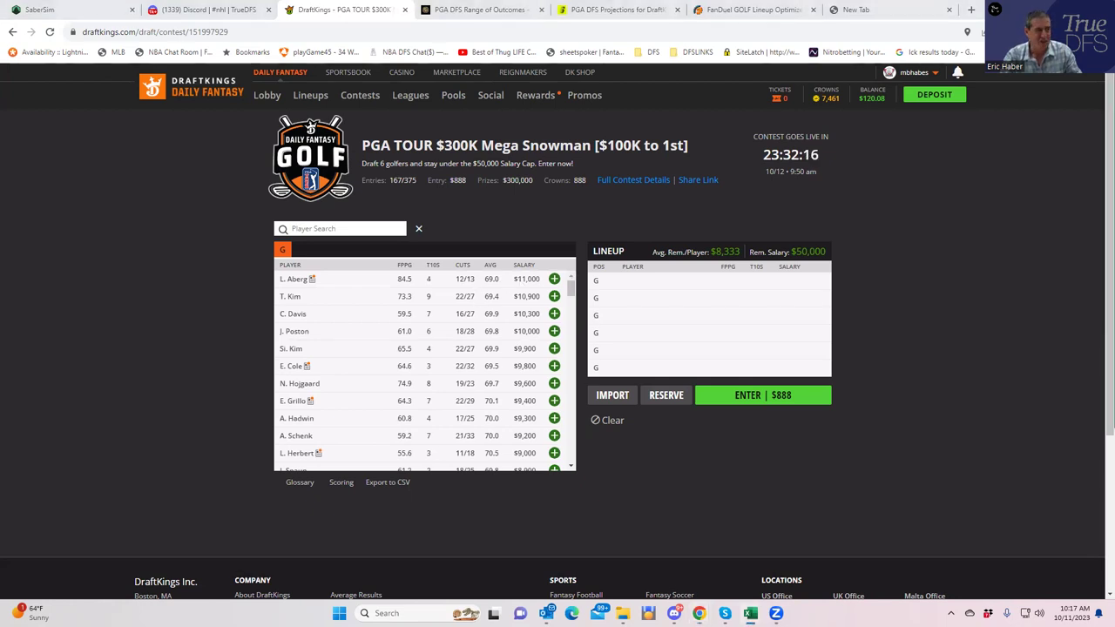
{"action": "key", "text": "alt+Tab"}
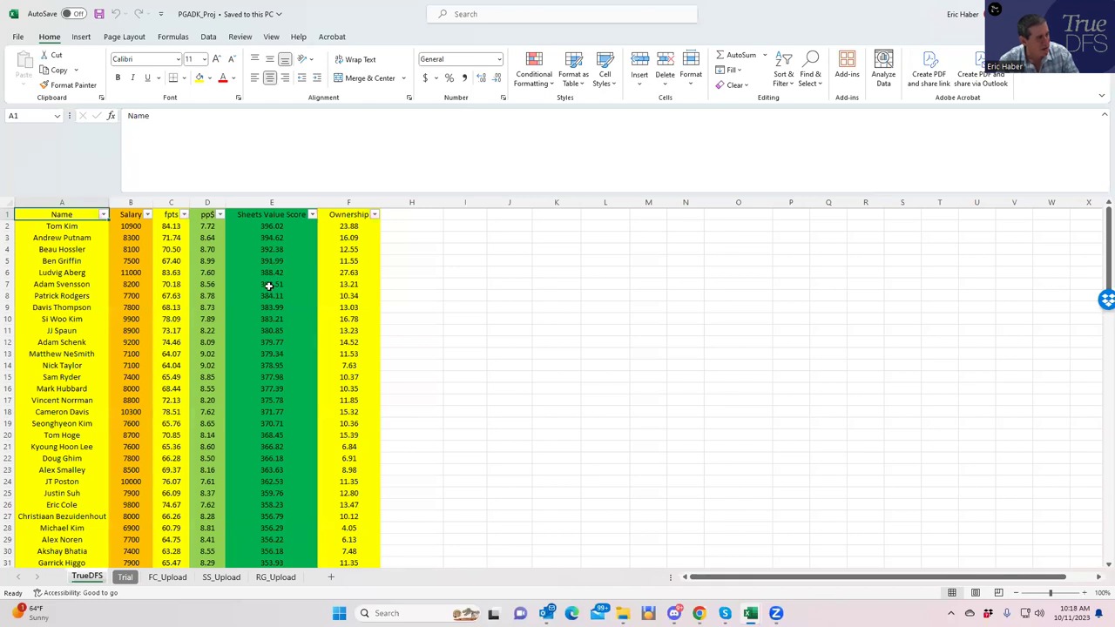
{"action": "left_click_drag", "start_coordinate": [268, 237], "coordinate": [281, 395]}
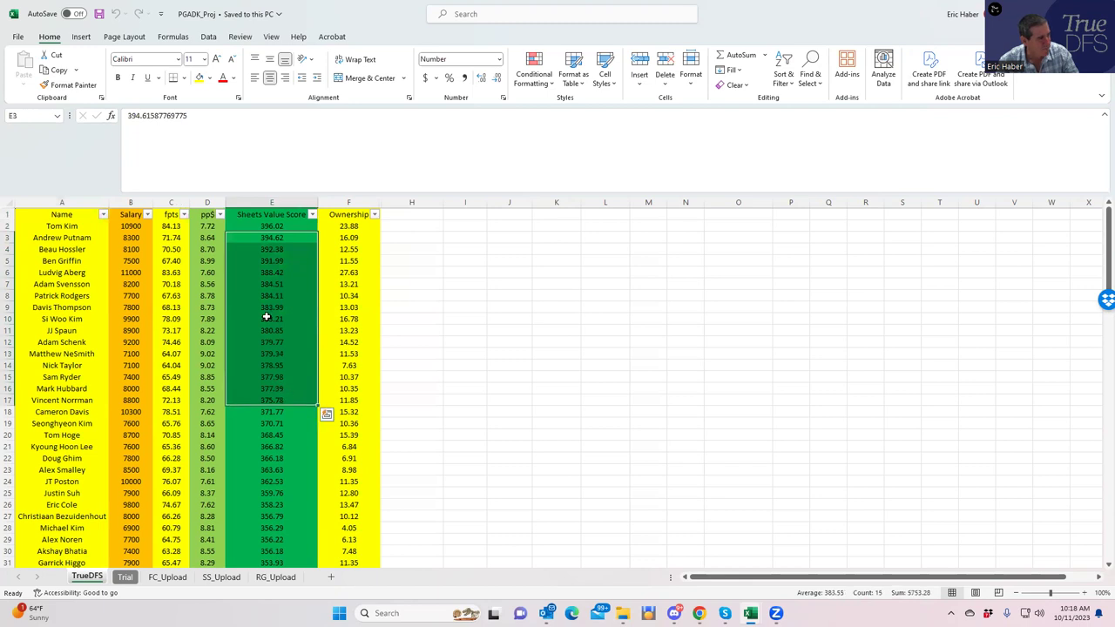
{"action": "left_click_drag", "start_coordinate": [342, 228], "coordinate": [345, 355]}
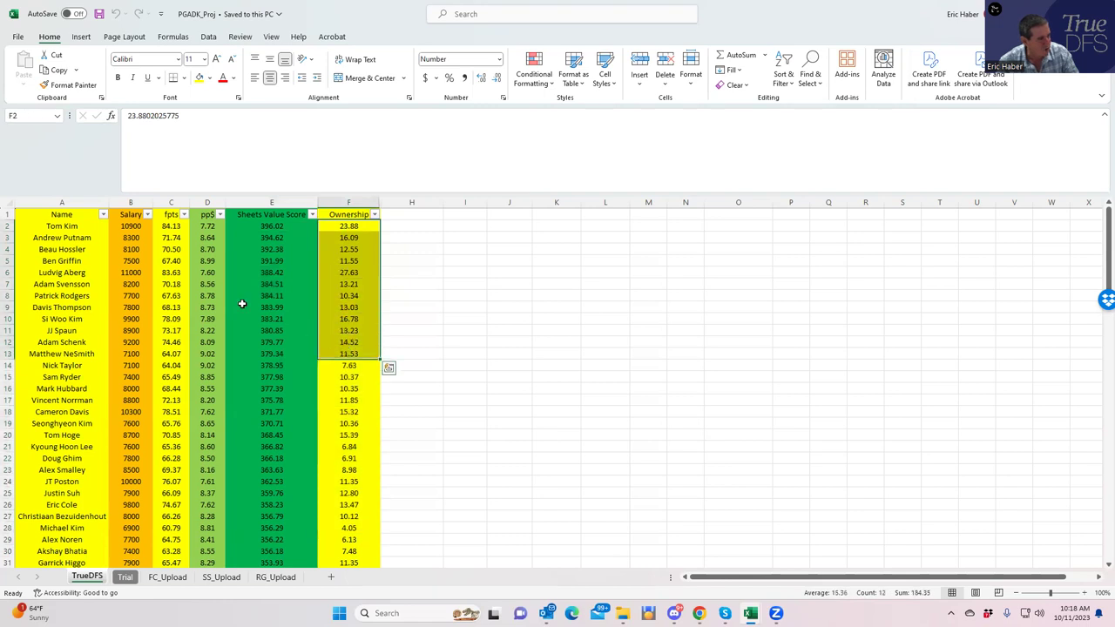
{"action": "left_click", "coordinate": [163, 233]}
{"action": "left_click", "coordinate": [185, 285]}
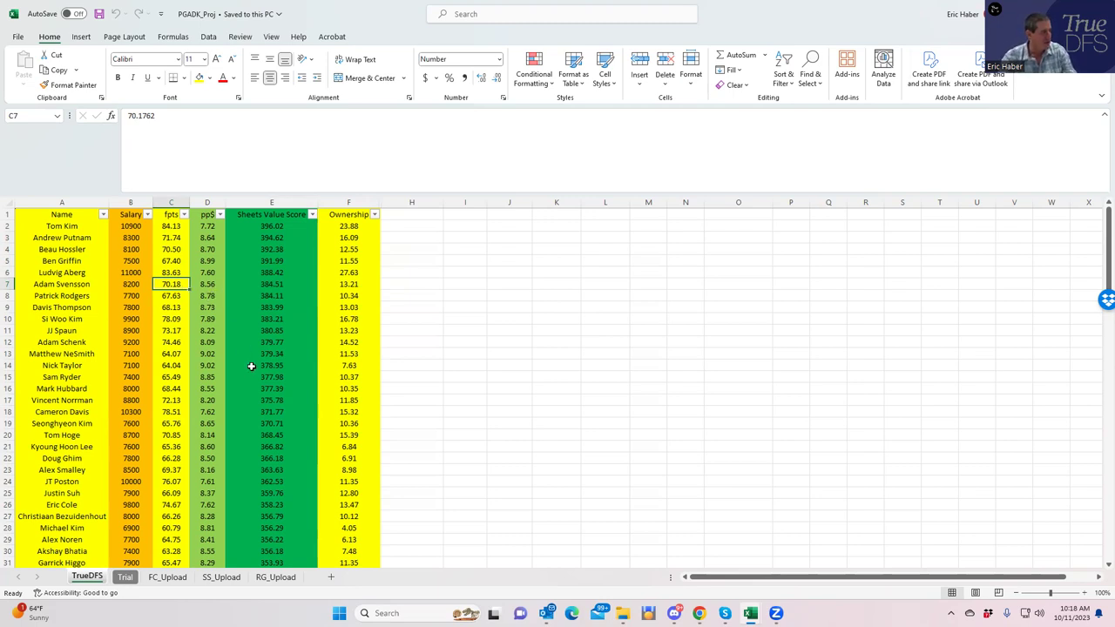
- Compare the salaries of the golfers priced at 10000 and above: Ludvig Aberg, Tom Kim, Cameron Davis and JT Poston
{"action": "left_click", "coordinate": [132, 273]}
{"action": "left_click", "coordinate": [131, 227]}
{"action": "left_click", "coordinate": [130, 273]}
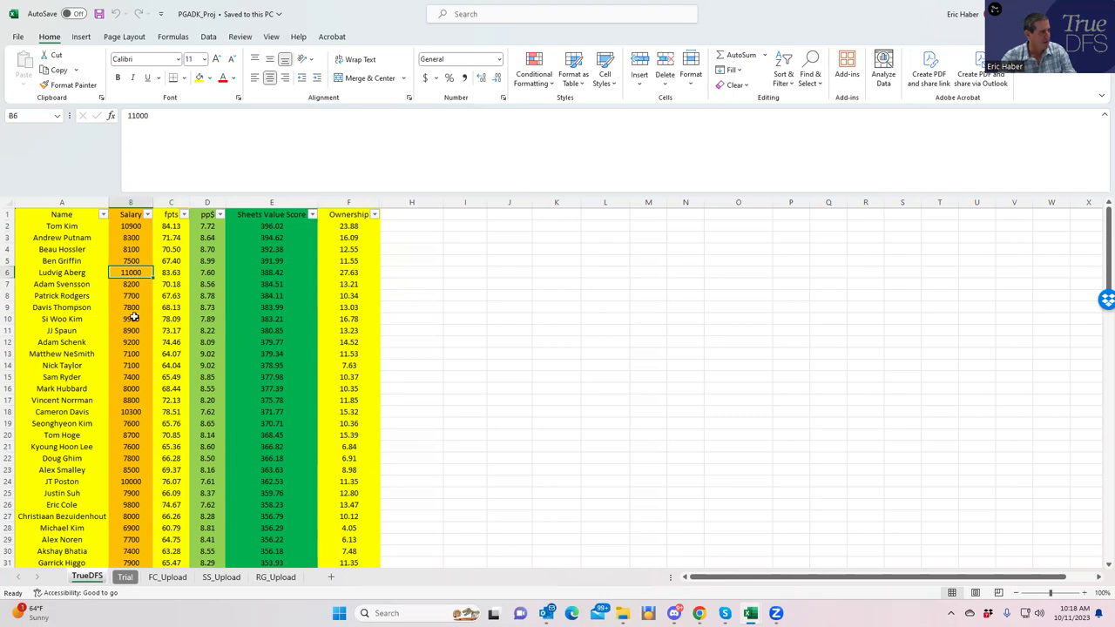
{"action": "left_click", "coordinate": [130, 411]}
{"action": "left_click", "coordinate": [133, 482]}
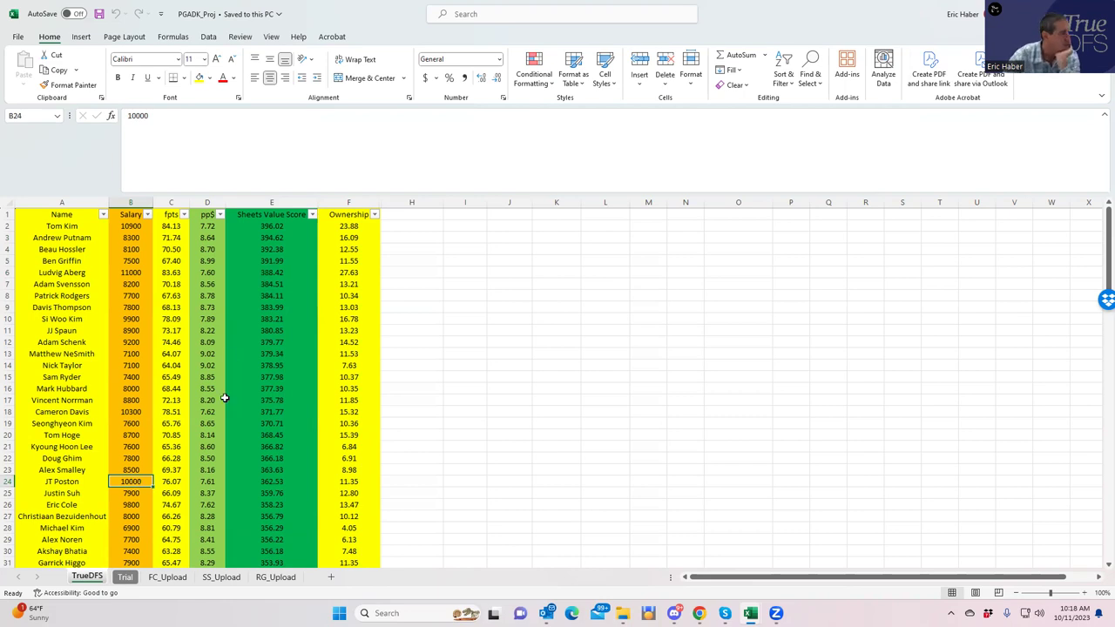
- Check the salary and ownership projections of Si Woo Kim and Adam Schenk
{"action": "left_click", "coordinate": [137, 319]}
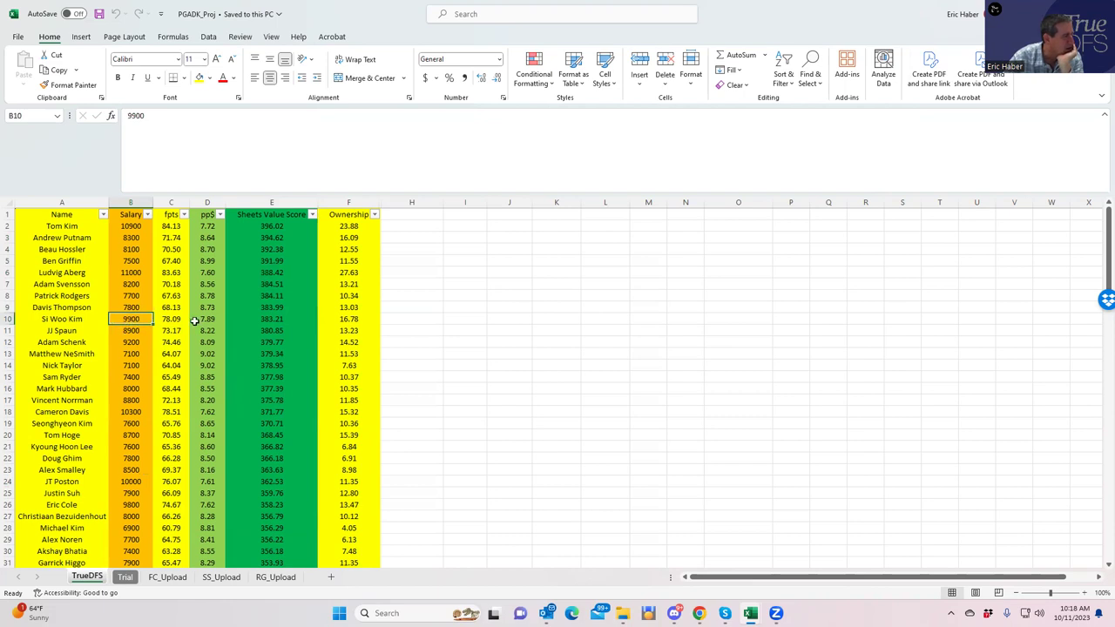
{"action": "left_click", "coordinate": [346, 319]}
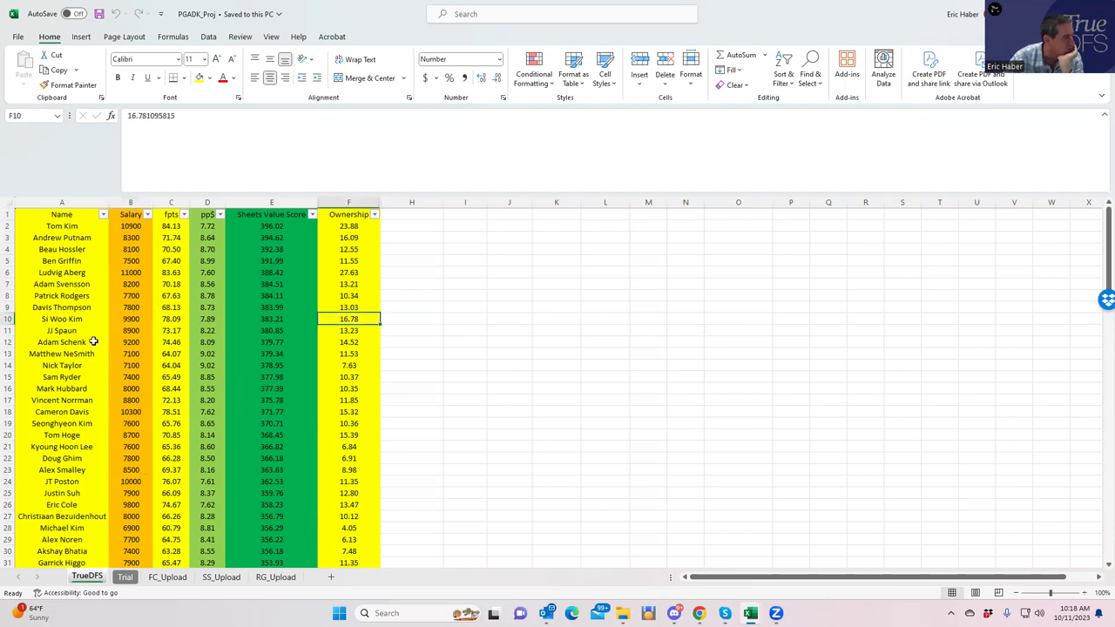
{"action": "left_click", "coordinate": [137, 345]}
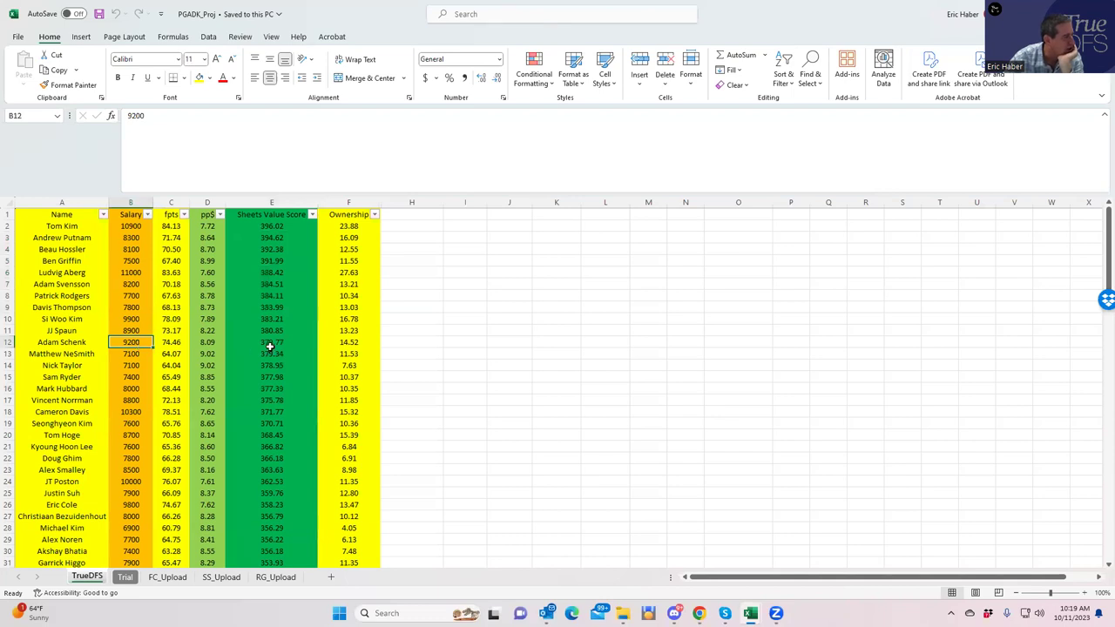
{"action": "left_click", "coordinate": [327, 341]}
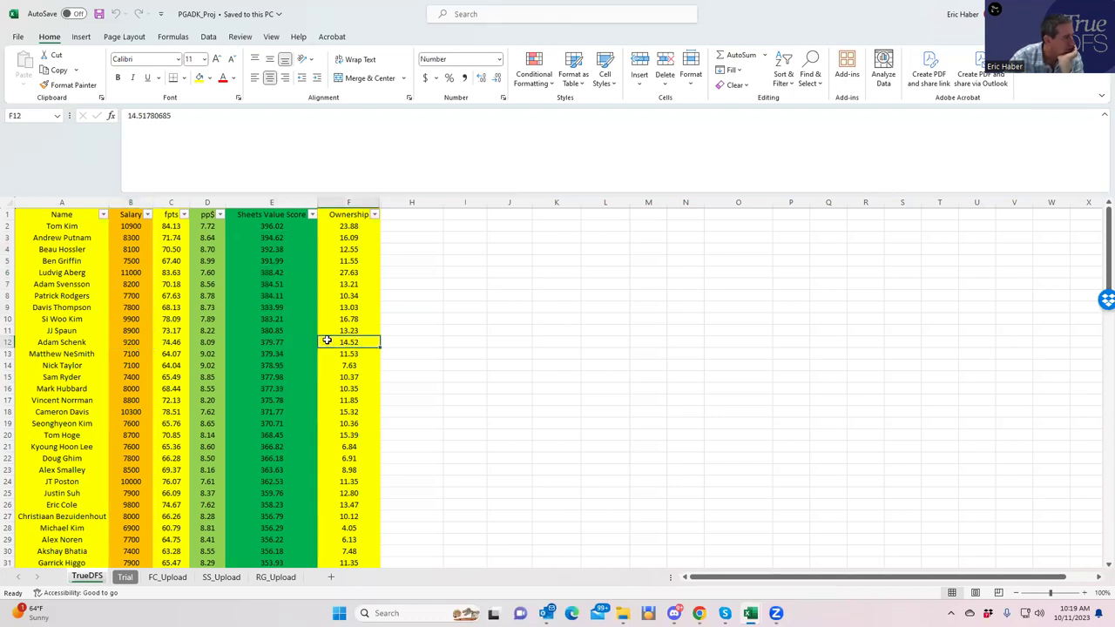
{"action": "left_click", "coordinate": [125, 317]}
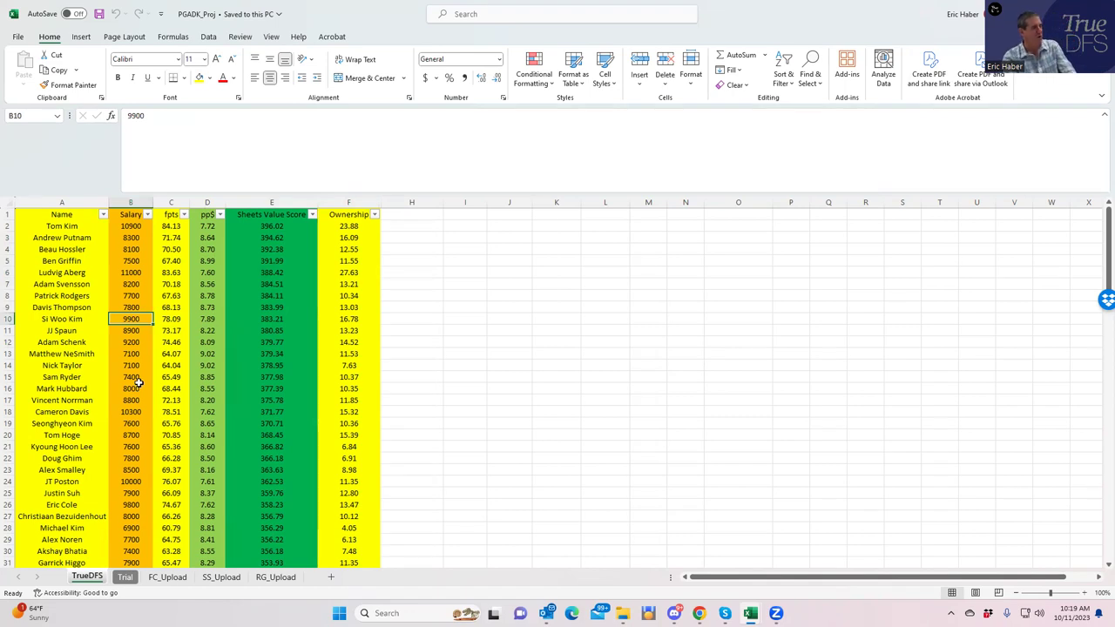
- Examine the salaries of Andrew Putnam, Beau Hossler, Adam Svensson and JJ Spaun, including the value scores of Hossler and Svensson
{"action": "left_click", "coordinate": [129, 305]}
{"action": "left_click", "coordinate": [129, 240]}
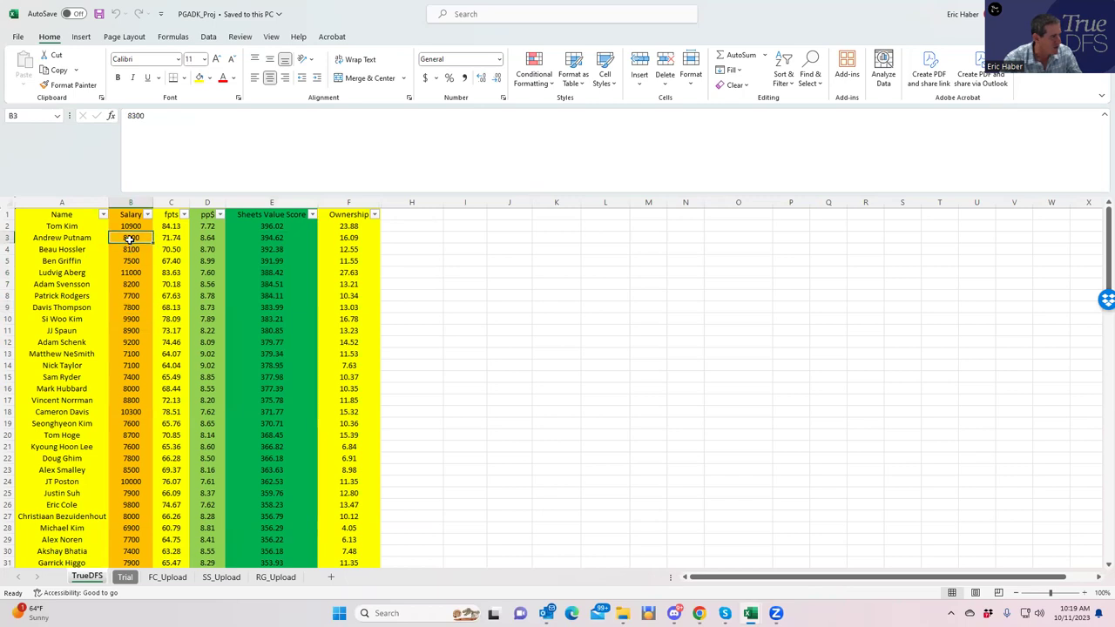
{"action": "left_click", "coordinate": [135, 247]}
{"action": "left_click", "coordinate": [131, 263]}
{"action": "left_click", "coordinate": [130, 250]}
{"action": "left_click", "coordinate": [131, 238]}
{"action": "left_click", "coordinate": [131, 250]}
{"action": "left_click", "coordinate": [270, 250]}
{"action": "left_click", "coordinate": [130, 284]}
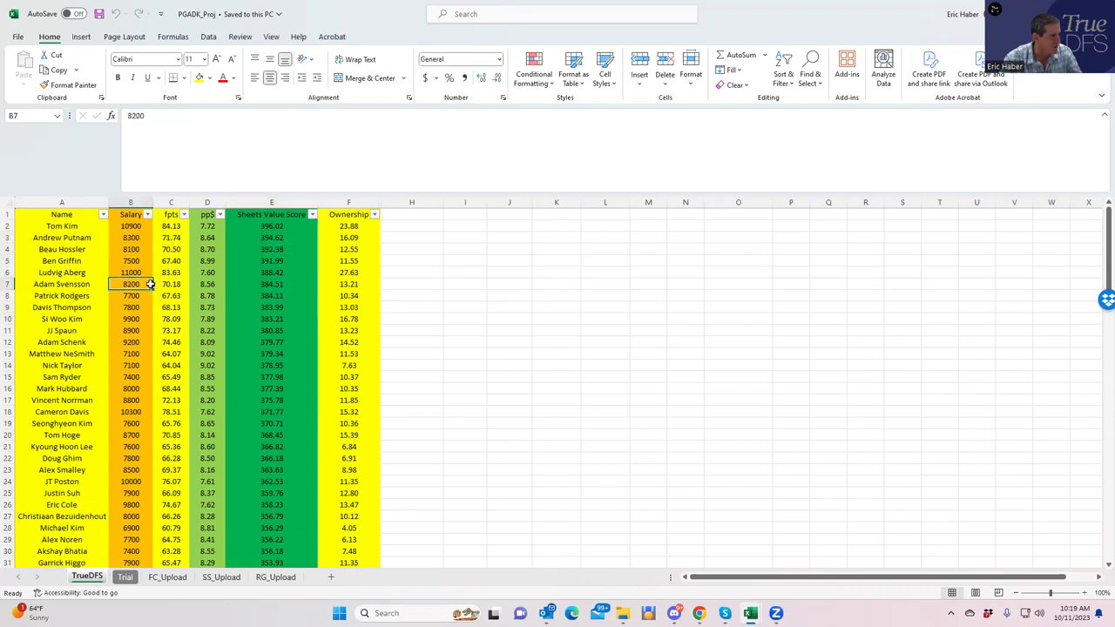
{"action": "left_click", "coordinate": [271, 284]}
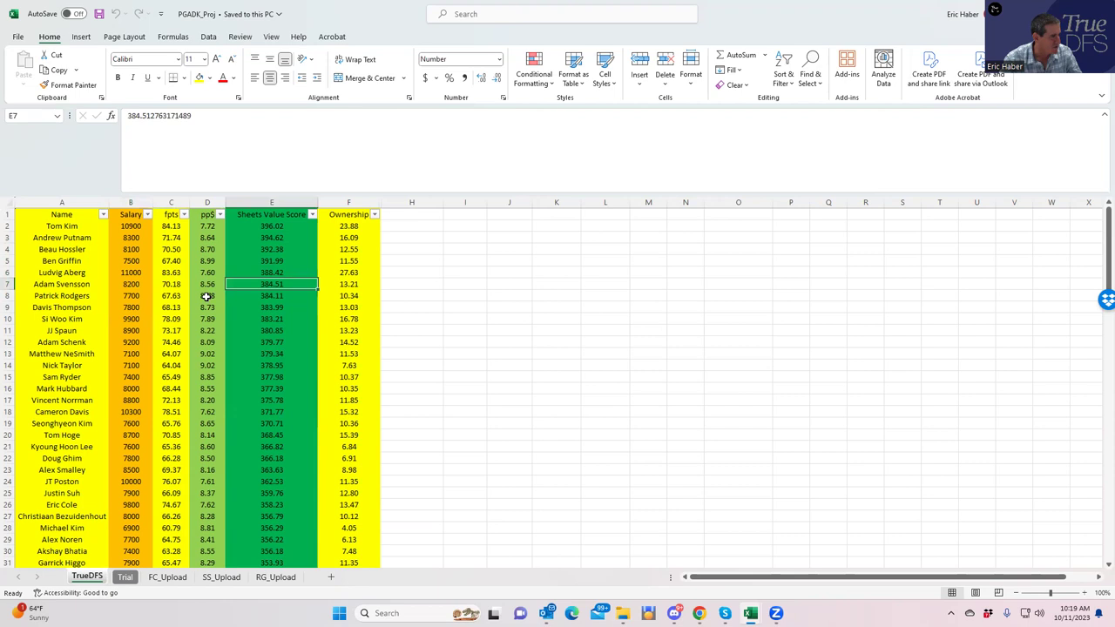
{"action": "left_click", "coordinate": [138, 329]}
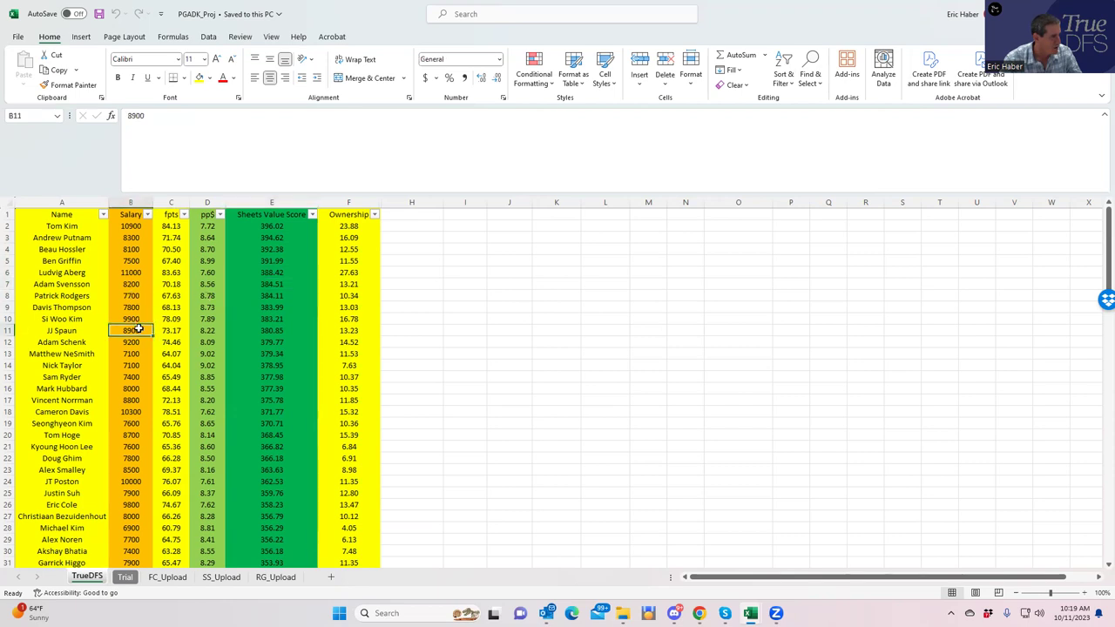
- Review the salaries of the 7000-range golfers Ben Griffin, Patrick Rodgers, Matthew NeSmith and Nick Taylor, and check NeSmith's ownership
{"action": "left_click", "coordinate": [130, 261]}
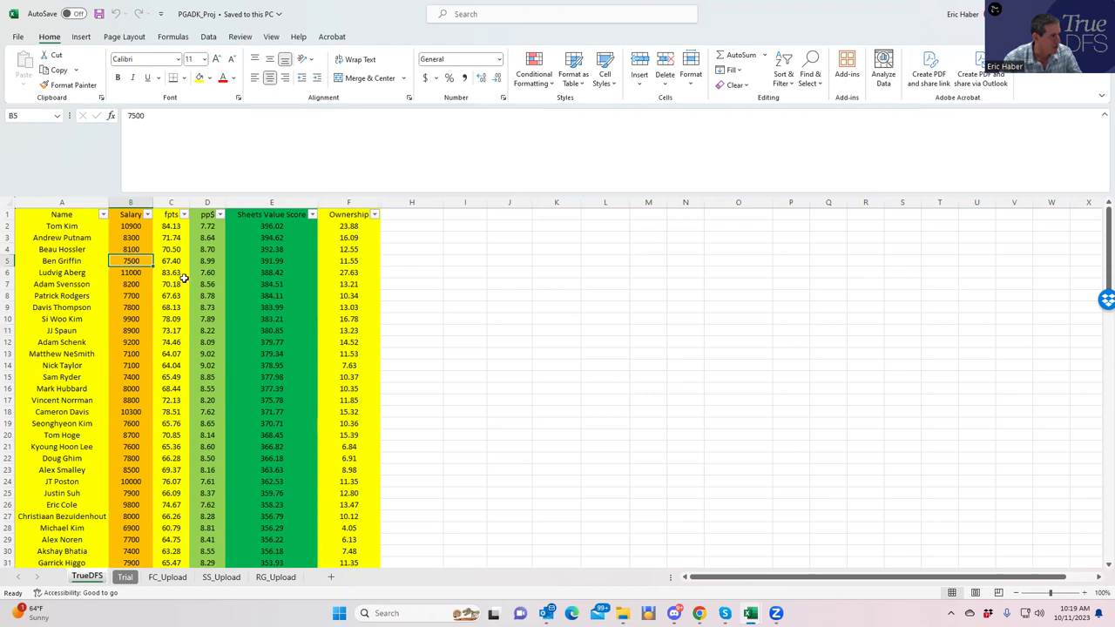
{"action": "left_click", "coordinate": [133, 296]}
{"action": "left_click", "coordinate": [135, 353]}
{"action": "left_click", "coordinate": [335, 352]}
{"action": "left_click", "coordinate": [122, 365]}
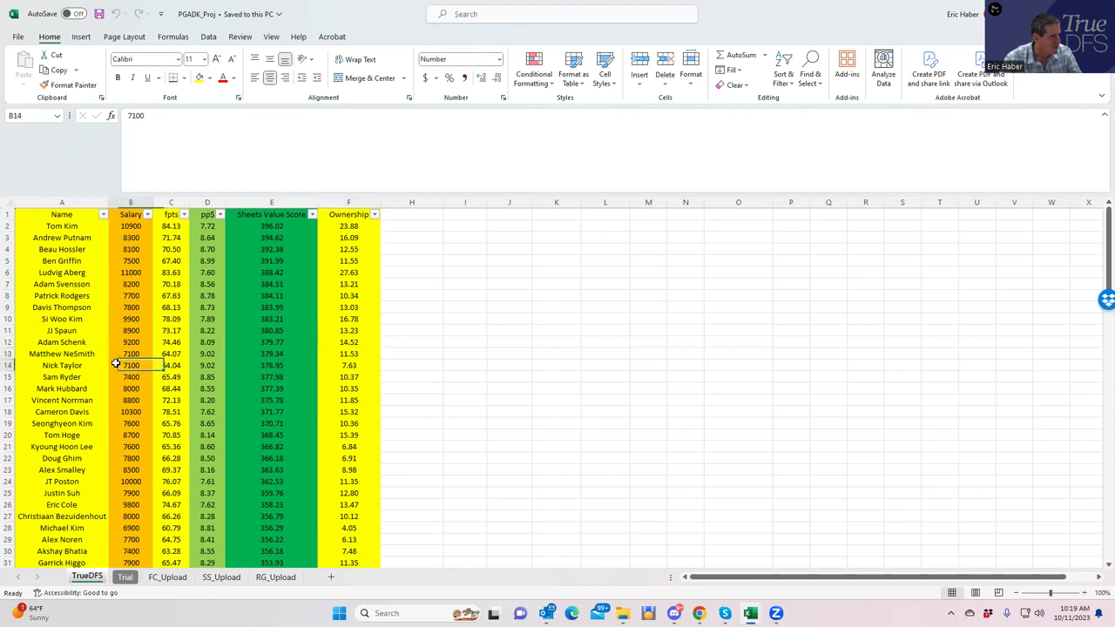
{"action": "left_click", "coordinate": [339, 374]}
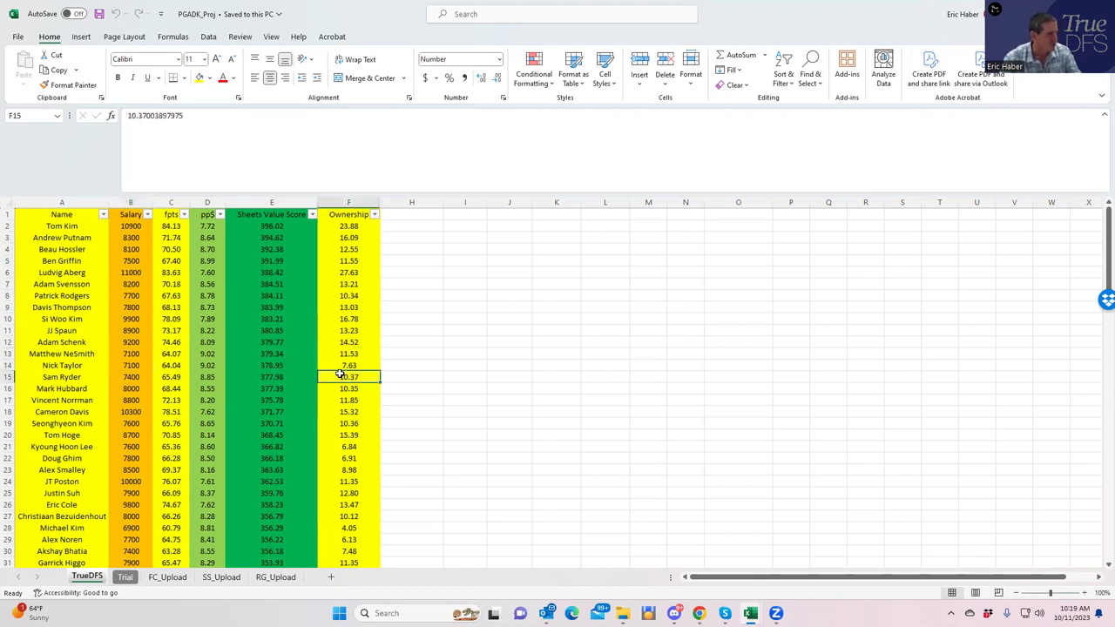
{"action": "left_click", "coordinate": [146, 398]}
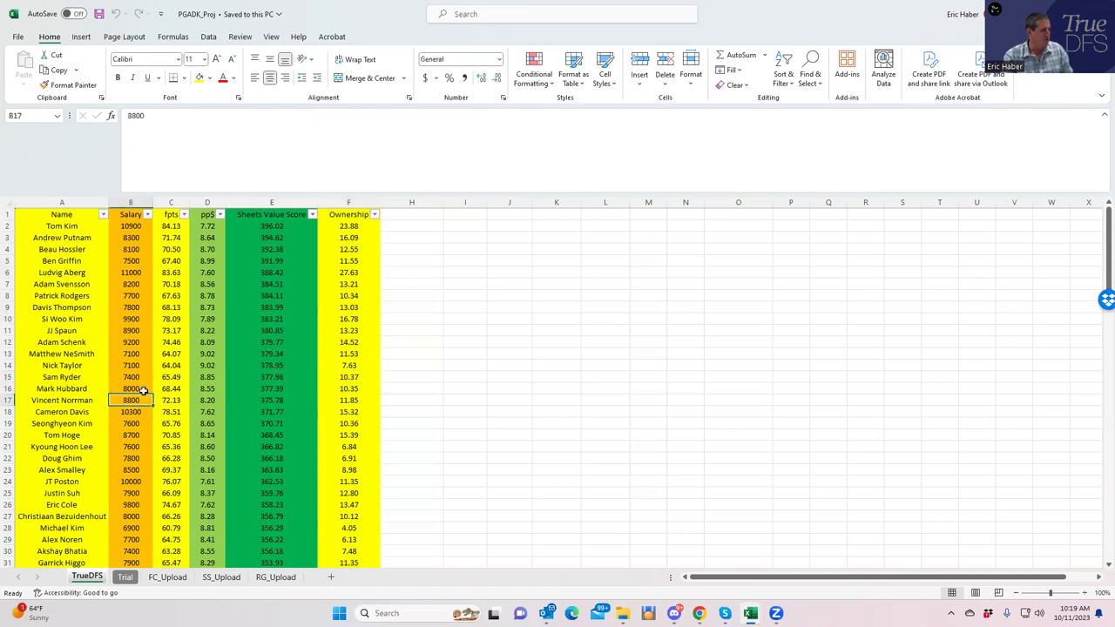
- Recheck Andrew Putnam's salary and Adam Schenk's salary and ownership, leaving the cells unedited
{"action": "left_click", "coordinate": [135, 236]}
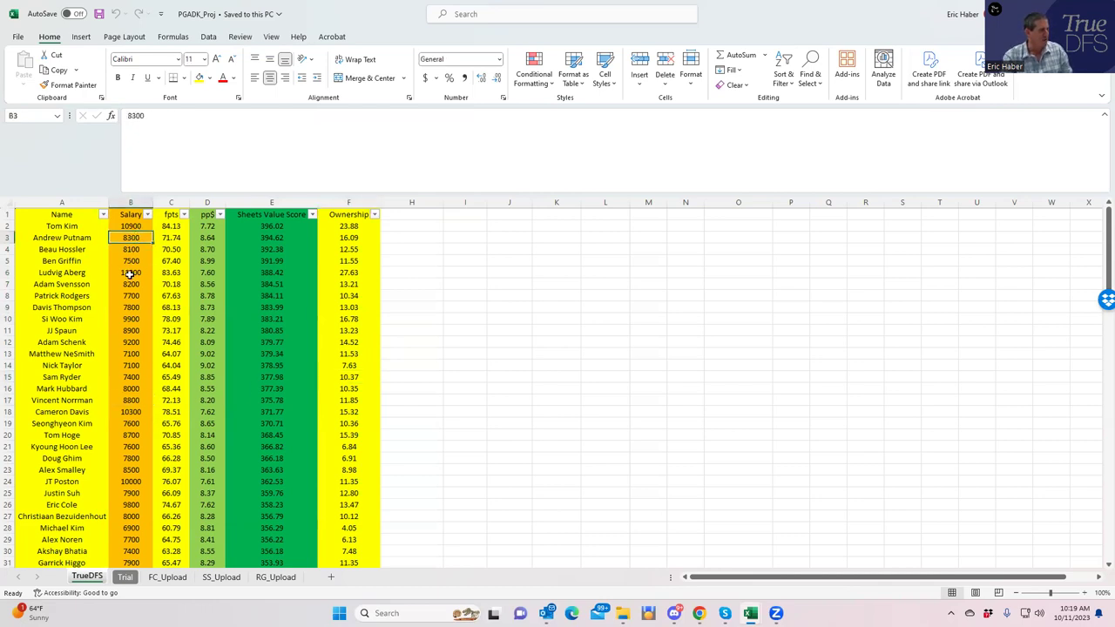
{"action": "double_click", "coordinate": [131, 343]}
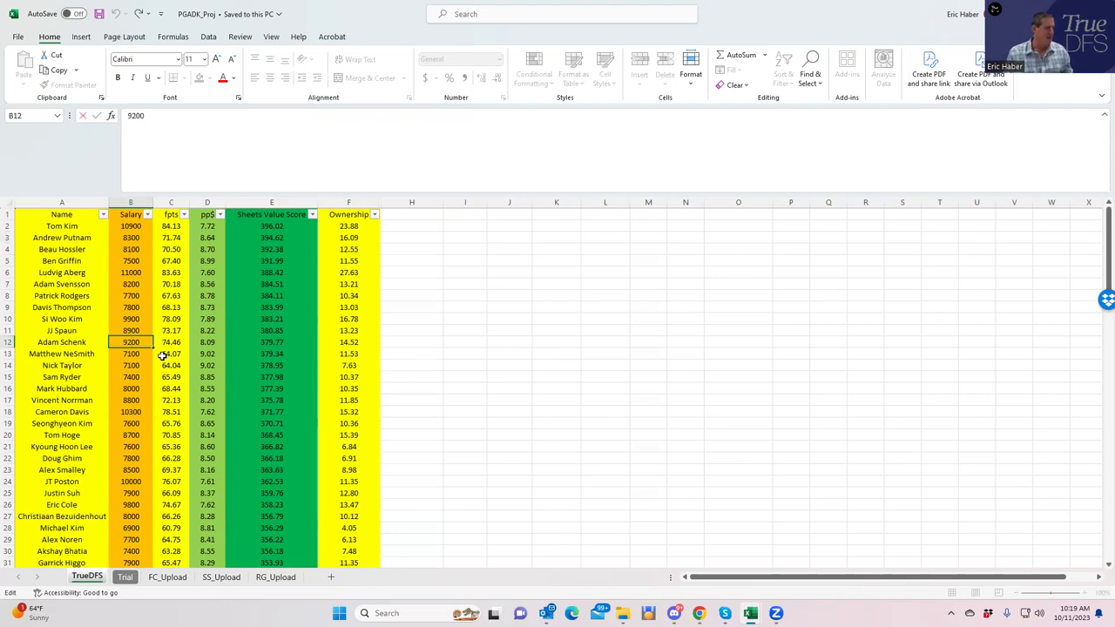
{"action": "key", "text": "Escape"}
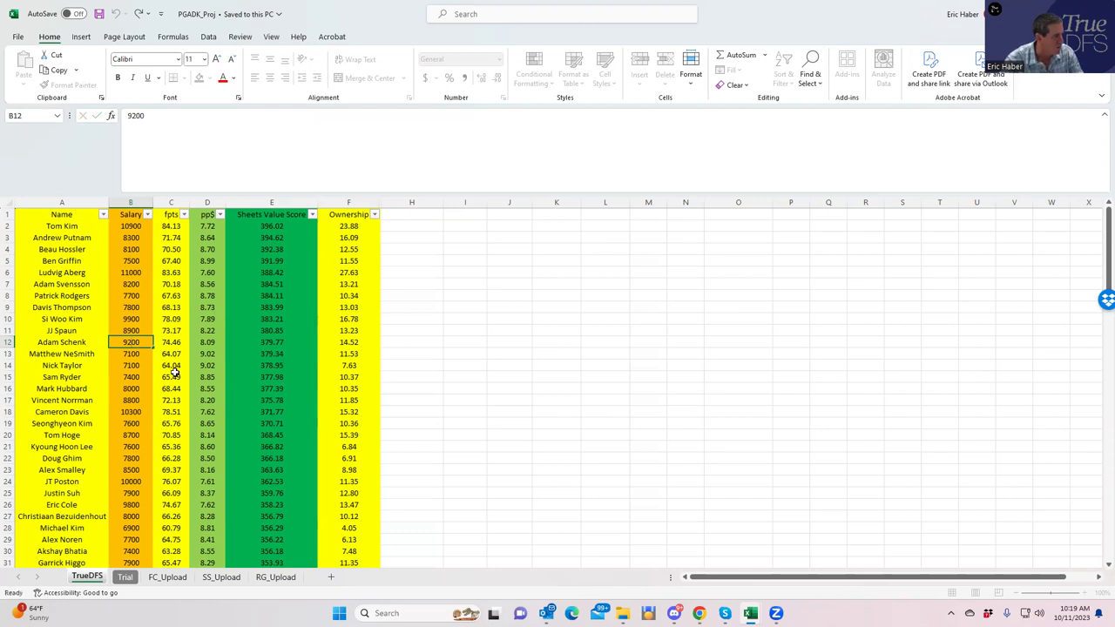
{"action": "left_click", "coordinate": [349, 341]}
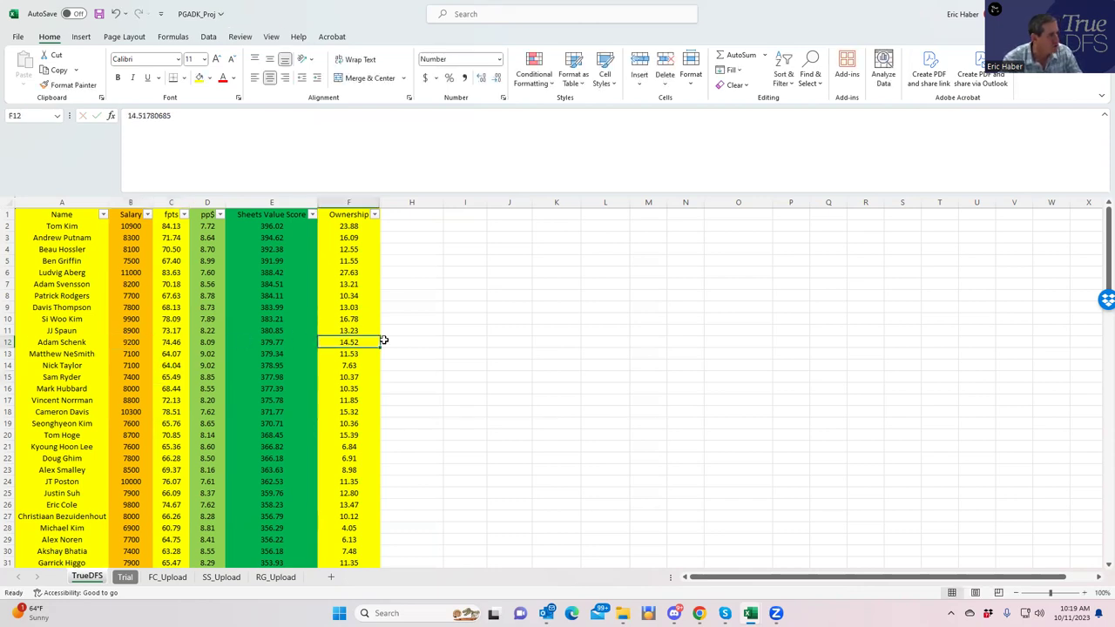
{"action": "left_click", "coordinate": [129, 344]}
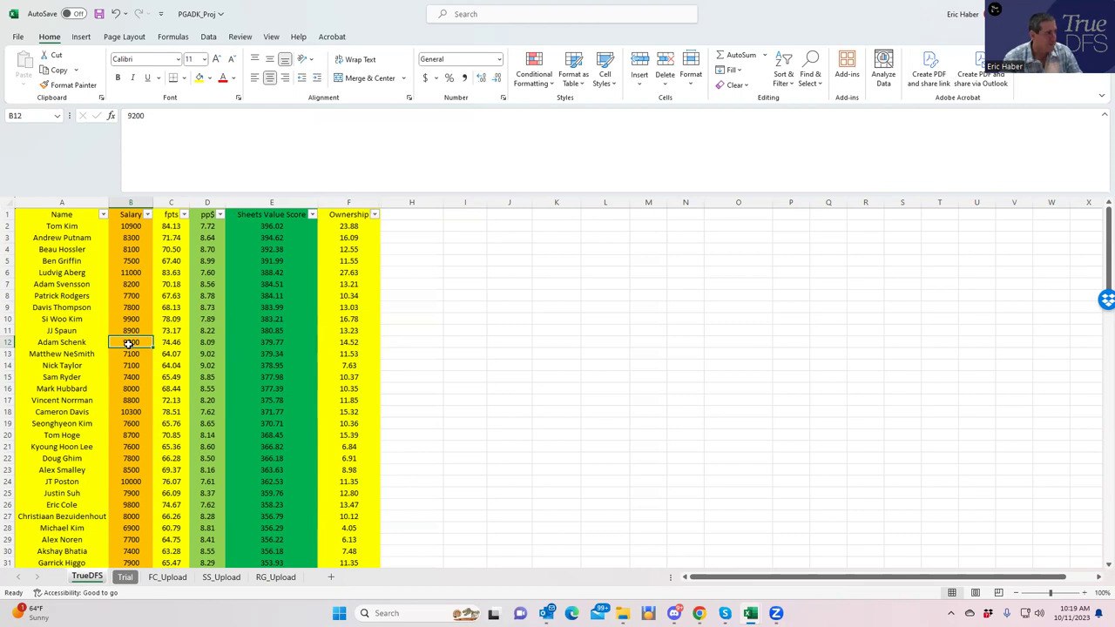
- Compare the projected ownership of Beau Hossler, Patrick Rodgers, Ben Griffin, Davis Thompson and Nick Taylor
{"action": "left_click", "coordinate": [332, 250]}
{"action": "left_click", "coordinate": [344, 296]}
{"action": "left_click", "coordinate": [341, 260]}
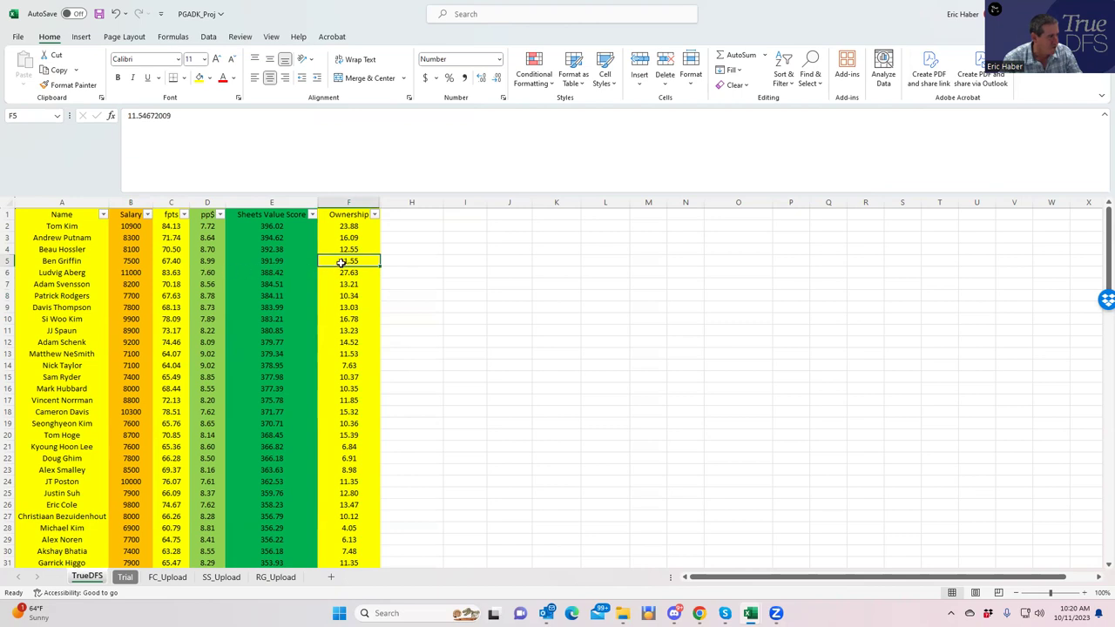
{"action": "left_click", "coordinate": [342, 251]}
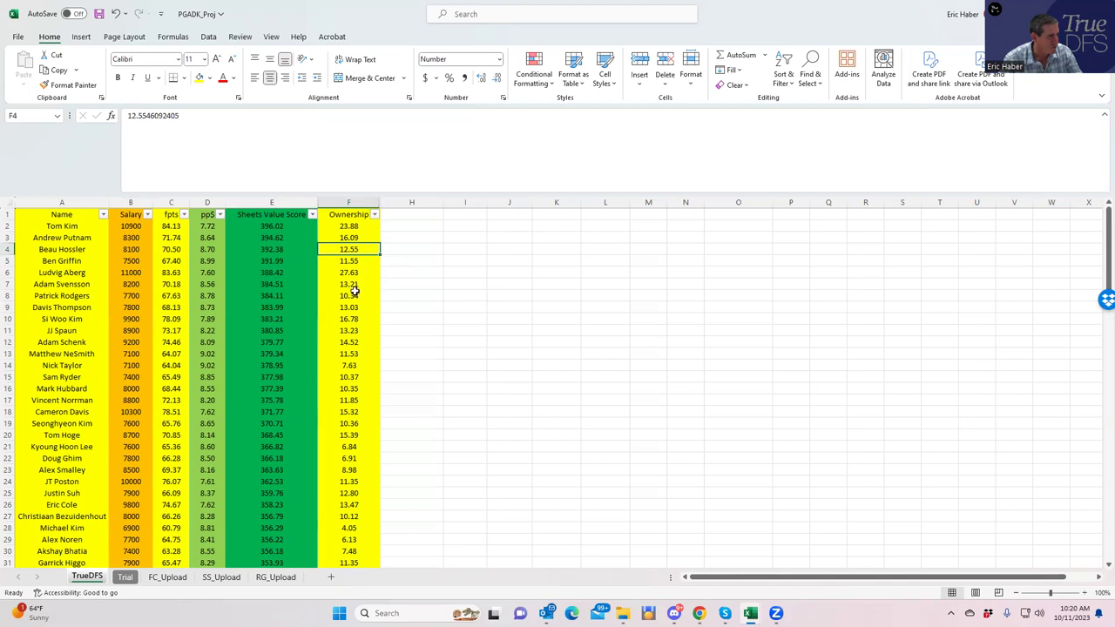
{"action": "left_click", "coordinate": [350, 294]}
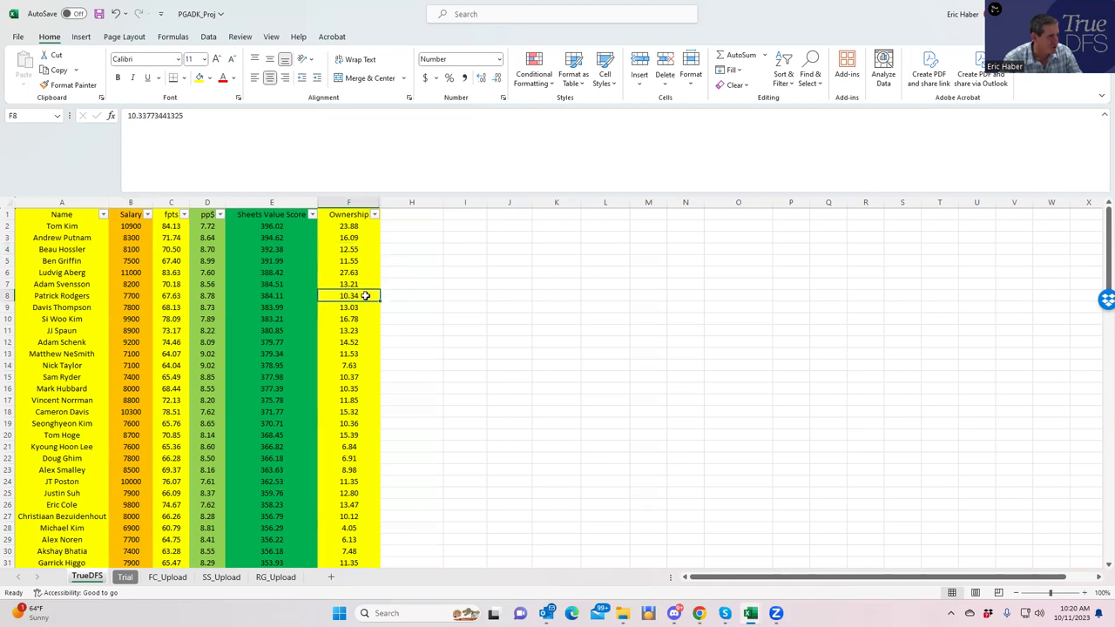
{"action": "left_click", "coordinate": [346, 308]}
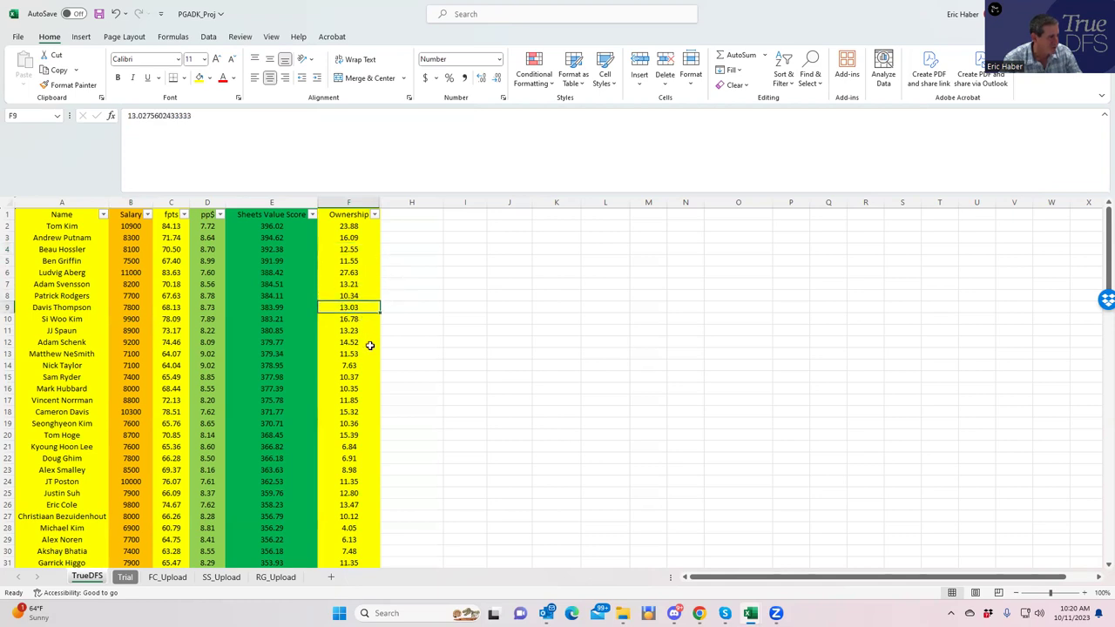
{"action": "left_click", "coordinate": [351, 365]}
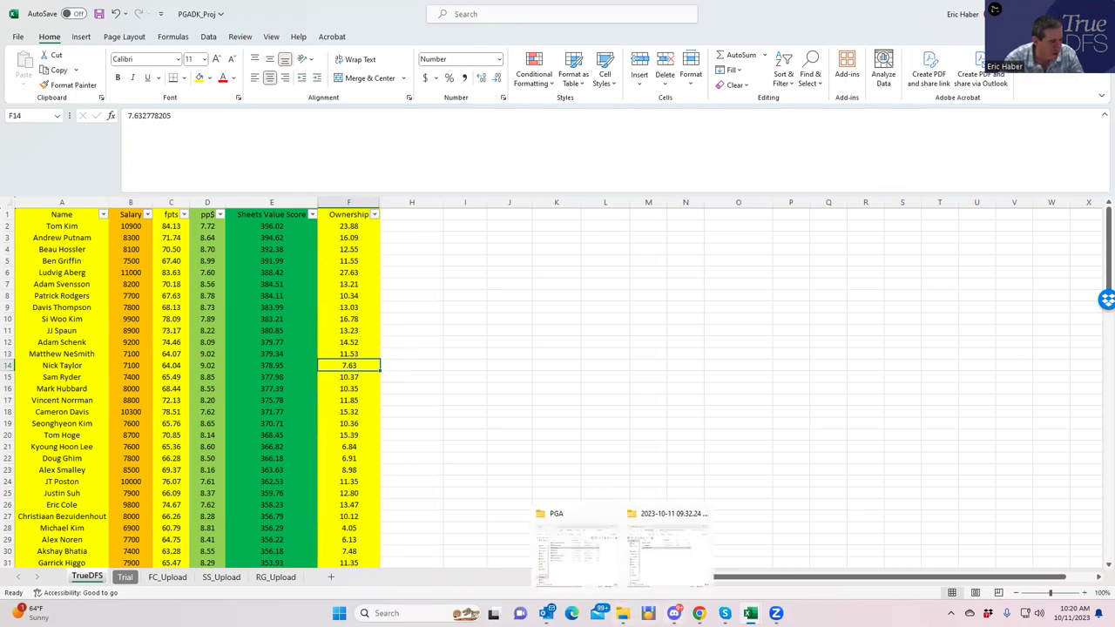
- Switch to the Chrome window with the DraftKings contest and move its tab behind the PGA DFS Range of Outcomes tab
{"action": "mouse_move", "coordinate": [698, 613]}
{"action": "left_click", "coordinate": [1018, 534]}
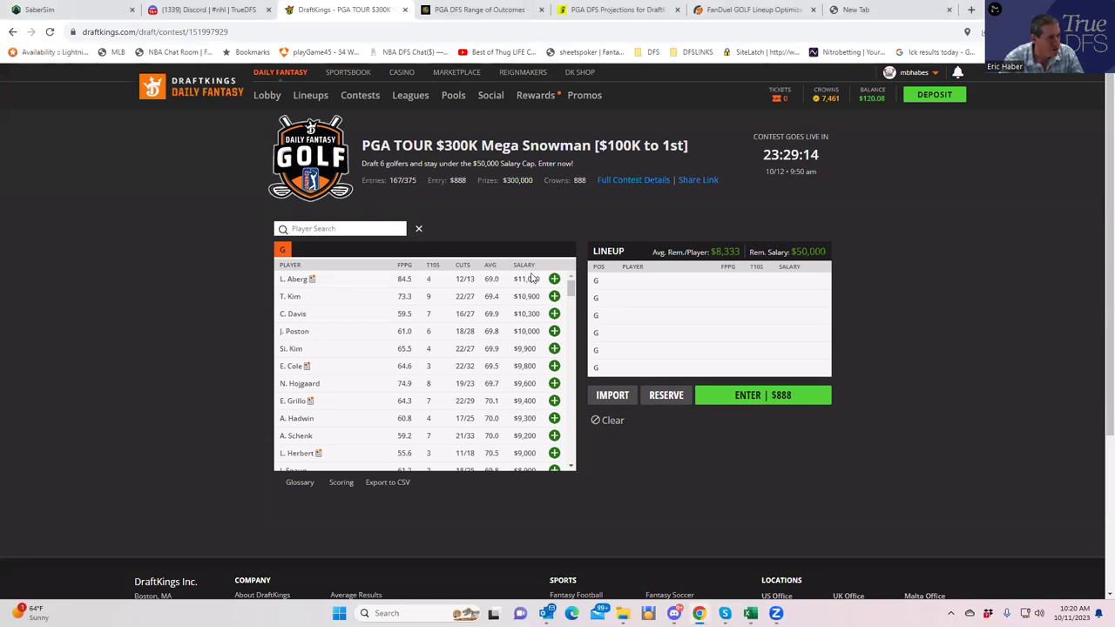
{"action": "left_click_drag", "start_coordinate": [344, 12], "coordinate": [479, 12]}
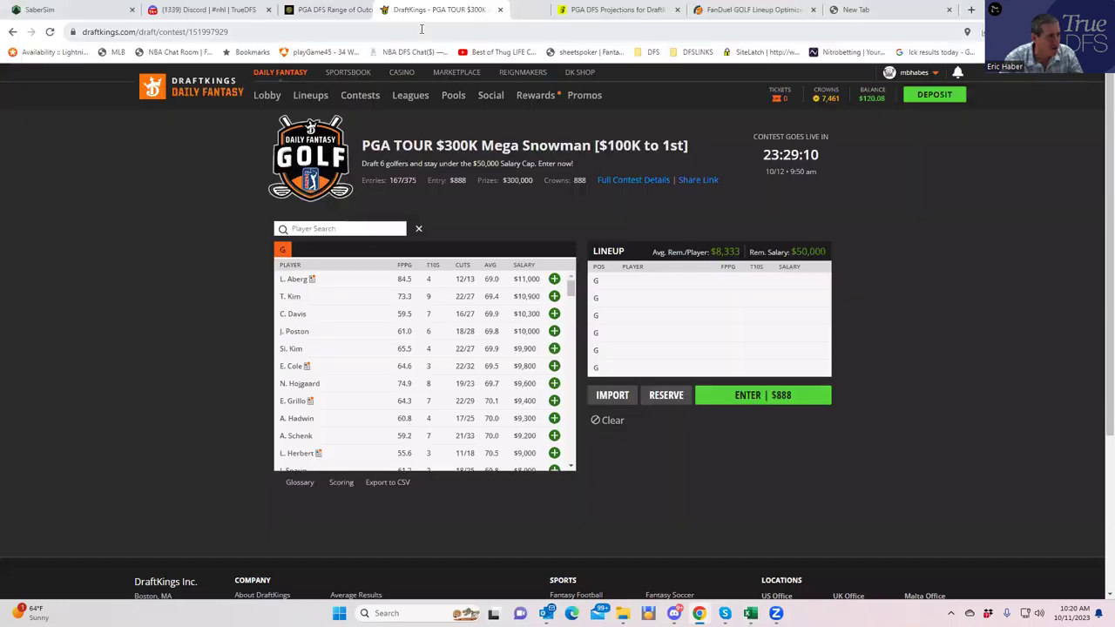
- Switch to the PGADK_Proj workbook in Excel and shrink its window to a narrow one floating over the DraftKings contest page
{"action": "mouse_move", "coordinate": [751, 614]}
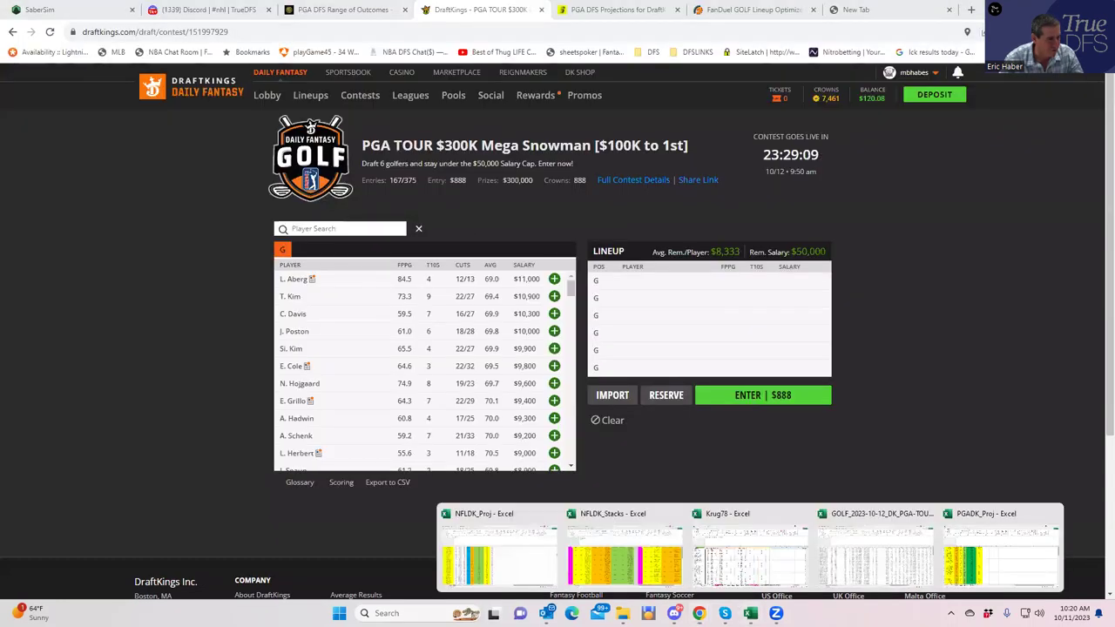
{"action": "left_click", "coordinate": [999, 554]}
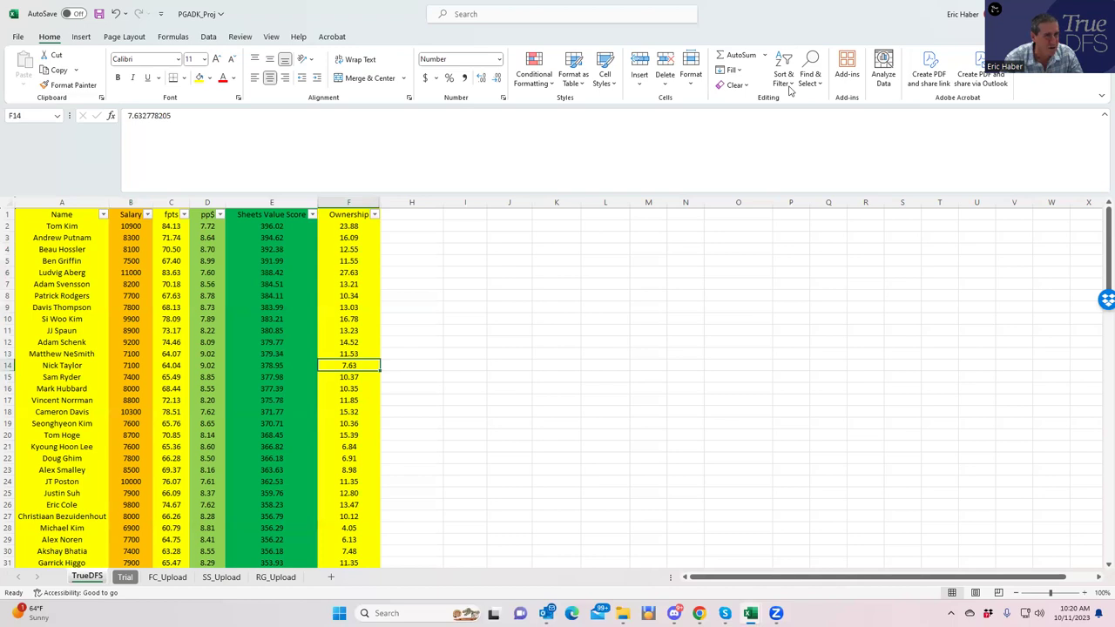
{"action": "left_click_drag", "start_coordinate": [838, 14], "coordinate": [839, 97]}
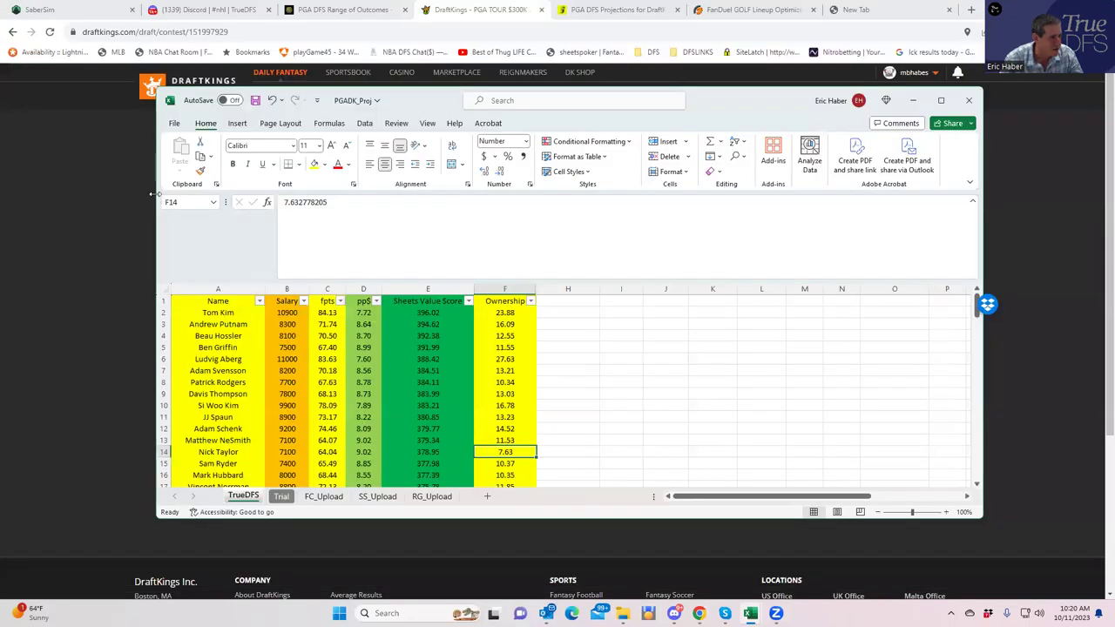
{"action": "left_click_drag", "start_coordinate": [152, 193], "coordinate": [634, 193]}
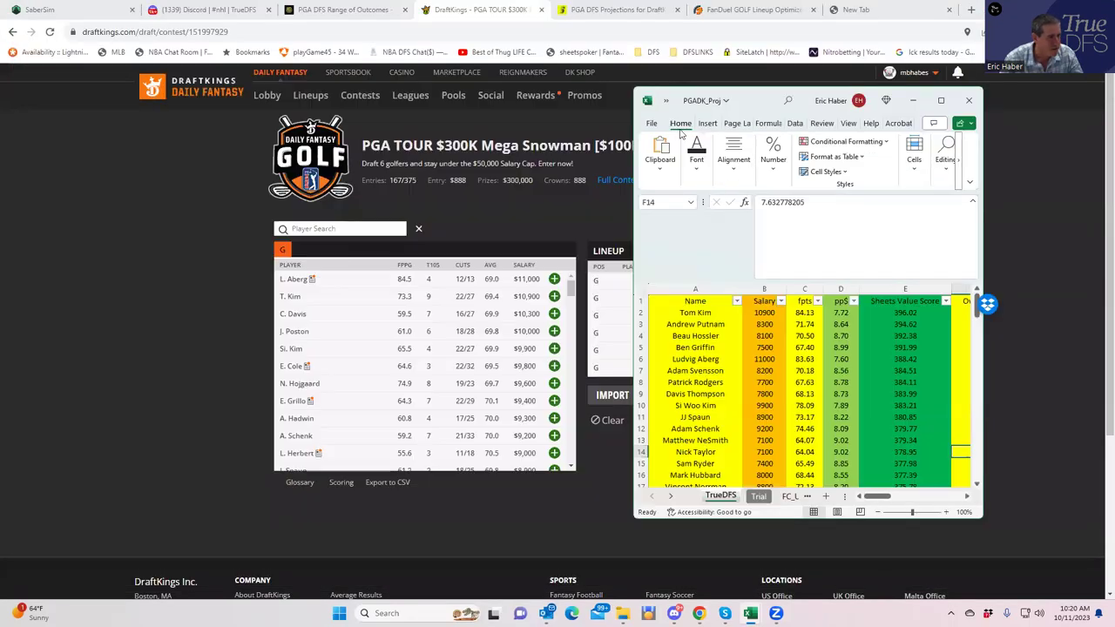
{"action": "left_click_drag", "start_coordinate": [714, 99], "coordinate": [708, 102]}
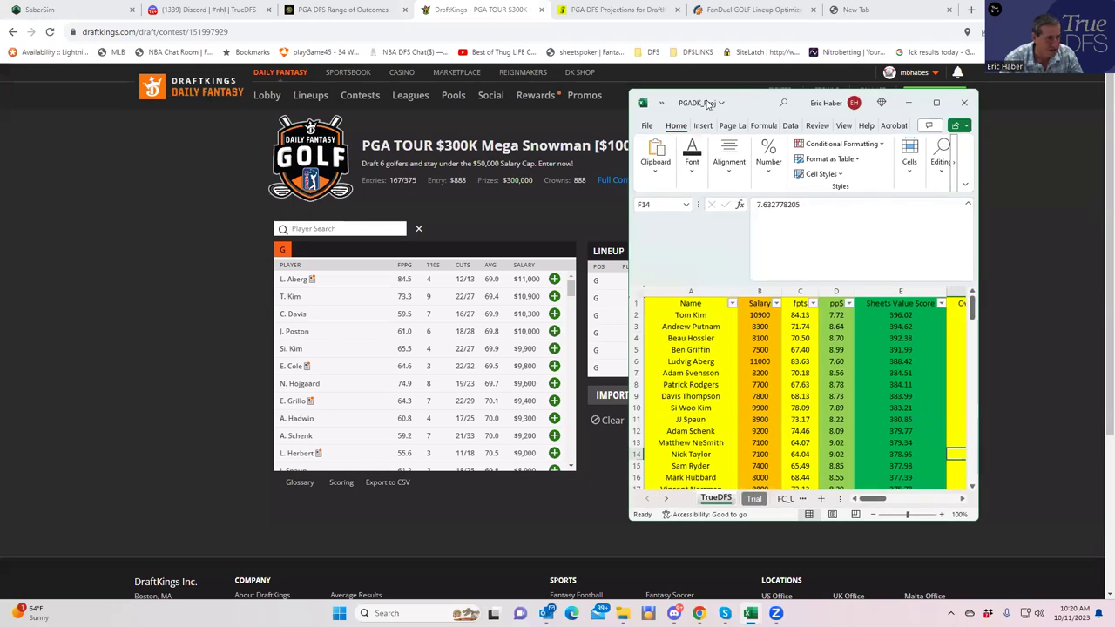
{"action": "left_click_drag", "start_coordinate": [708, 103], "coordinate": [704, 101]}
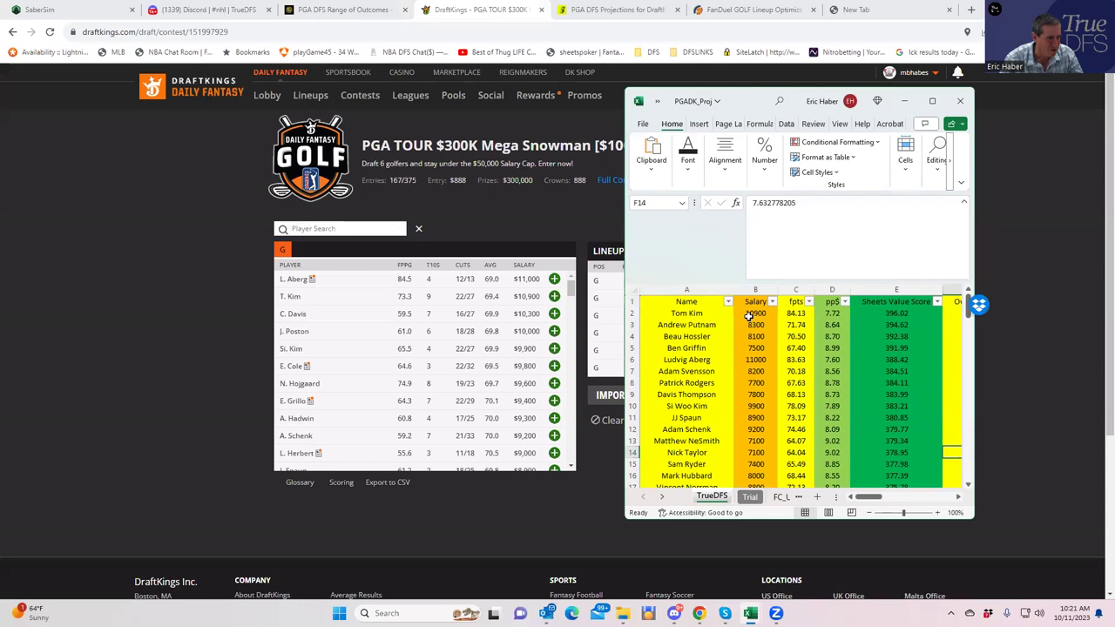
- Return to the DraftKings contest in Chrome and add T. Kim and A. Putnam to the lineup
{"action": "key", "text": "alt+Tab"}
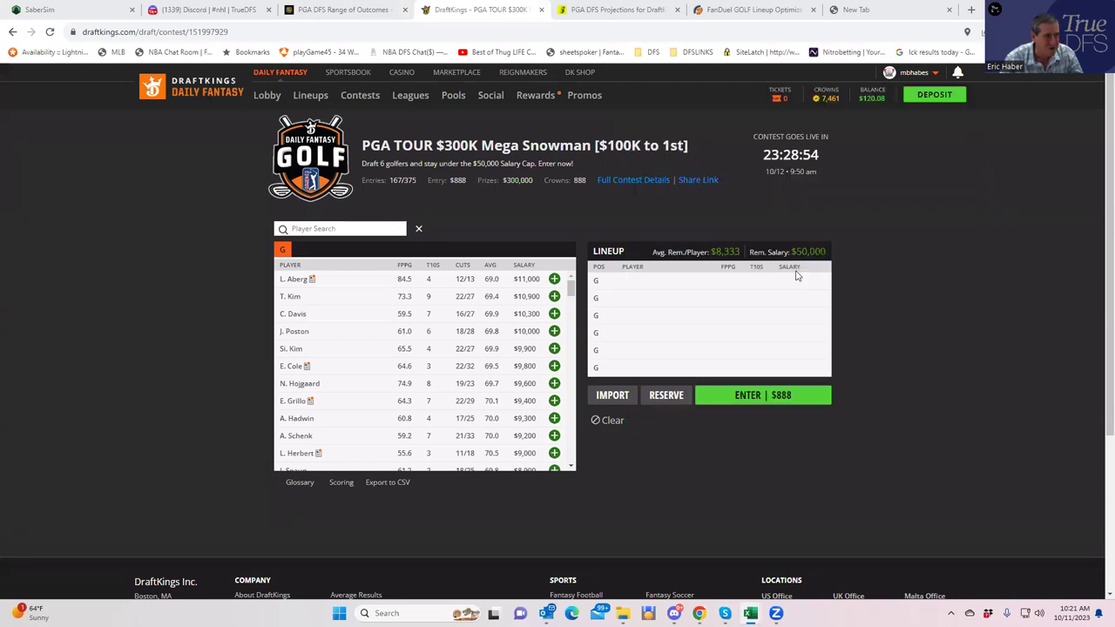
{"action": "left_click", "coordinate": [554, 296]}
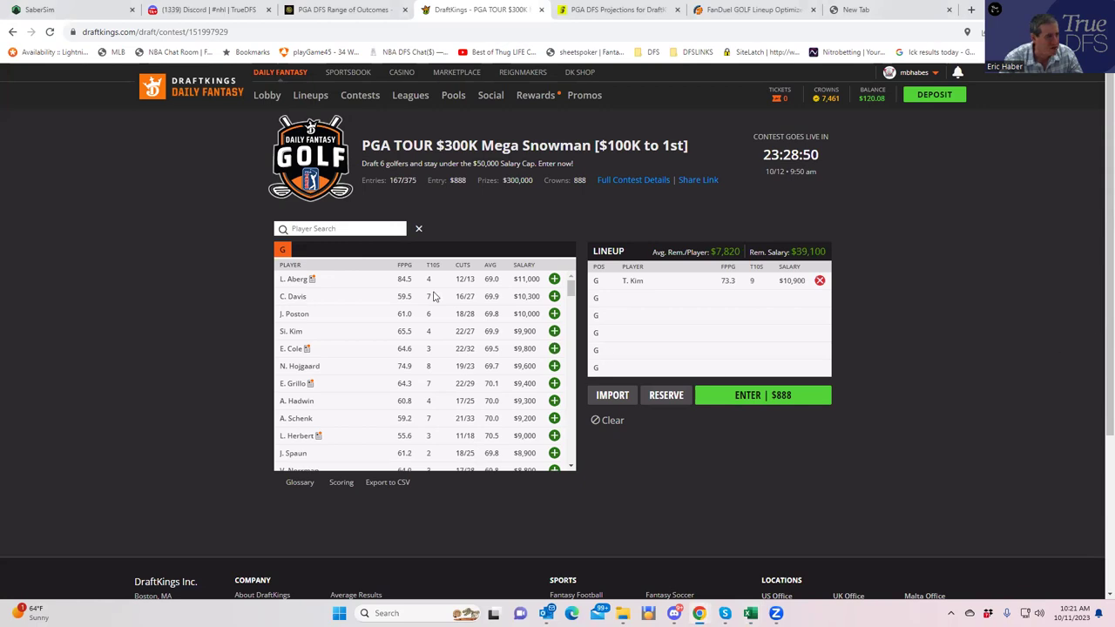
{"action": "left_click", "coordinate": [354, 229]}
{"action": "type", "text": "put"}
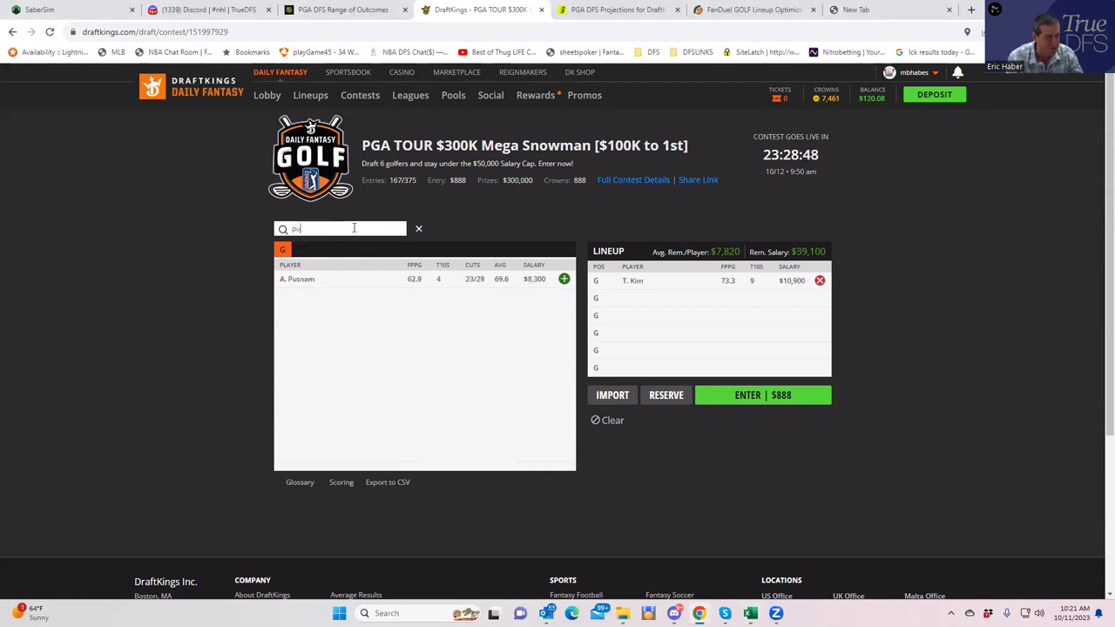
{"action": "left_click", "coordinate": [564, 280]}
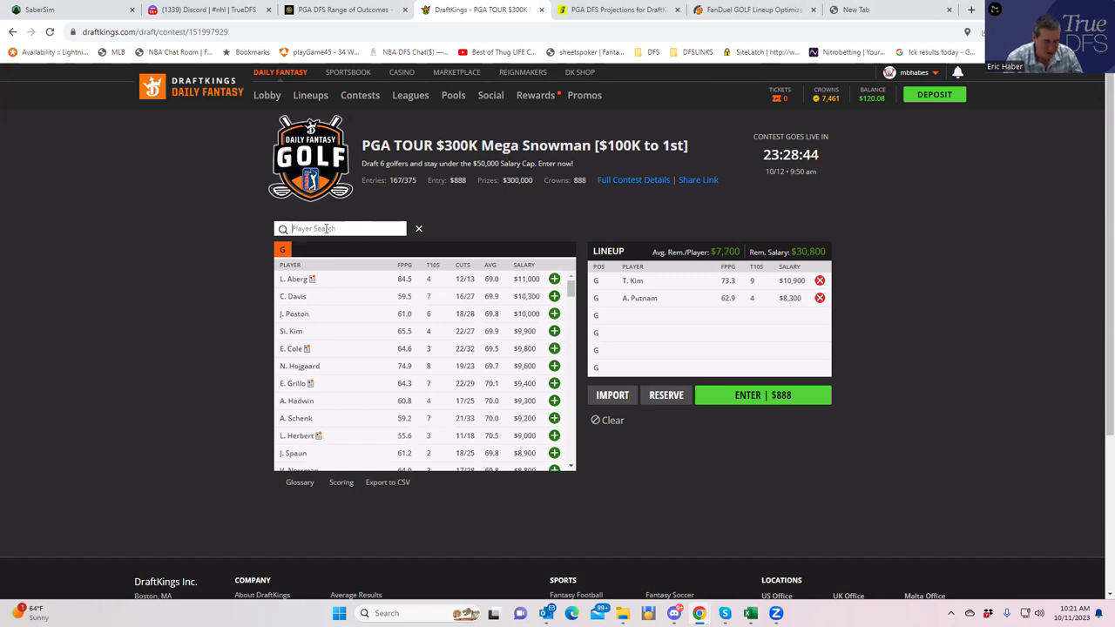
- Find B. Hossler and B. Griffin in the player pool and add both to the lineup
{"action": "type", "text": "beau"}
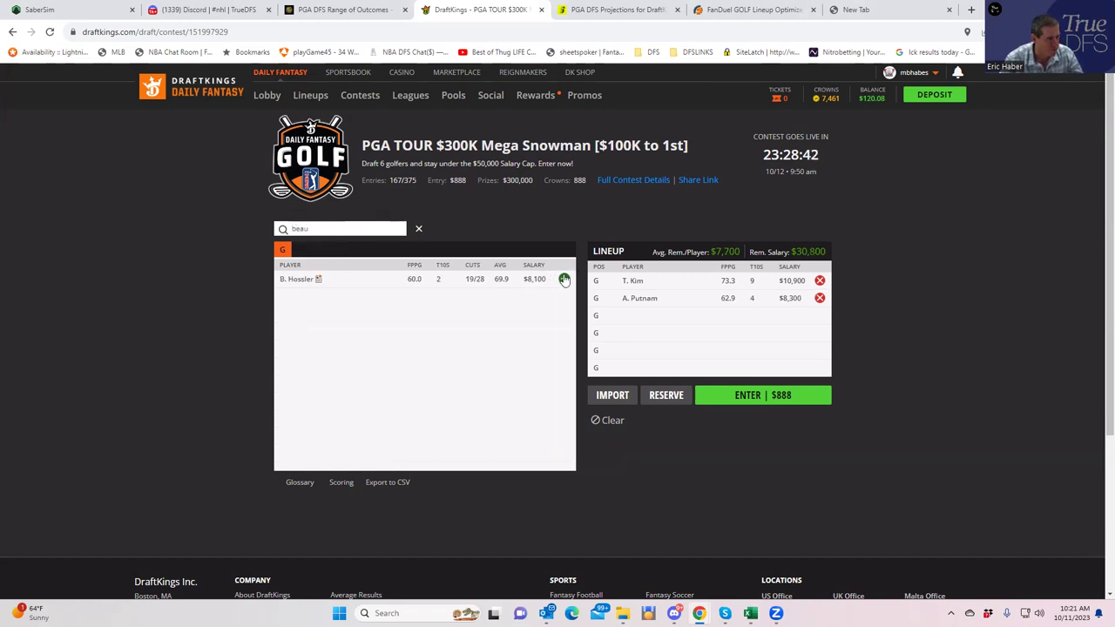
{"action": "left_click", "coordinate": [565, 280]}
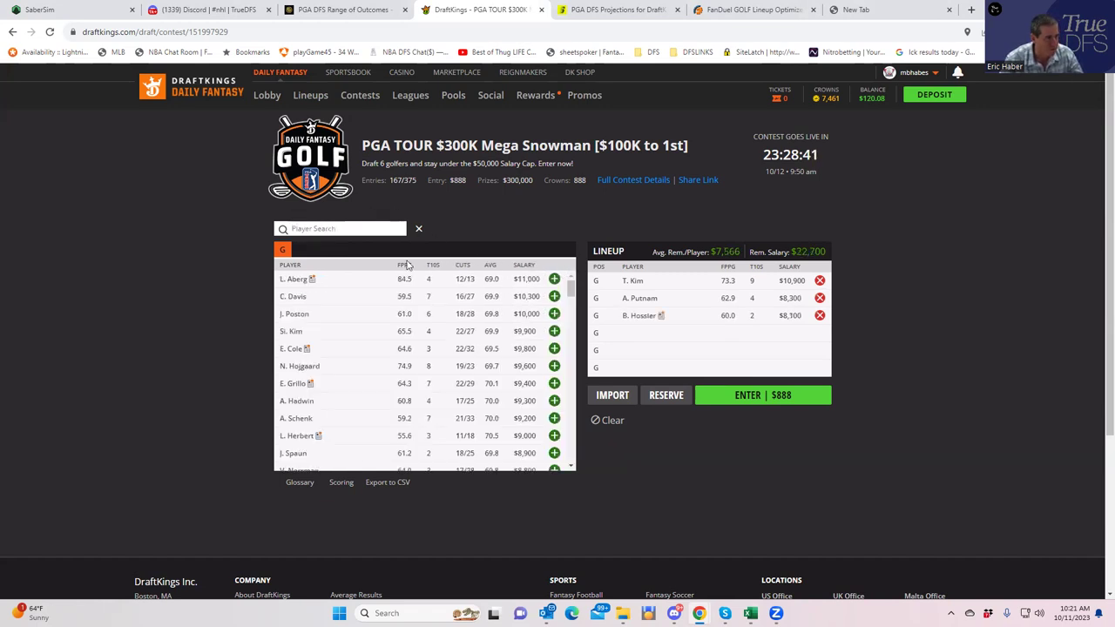
{"action": "left_click", "coordinate": [325, 230]}
{"action": "type", "text": "gri"}
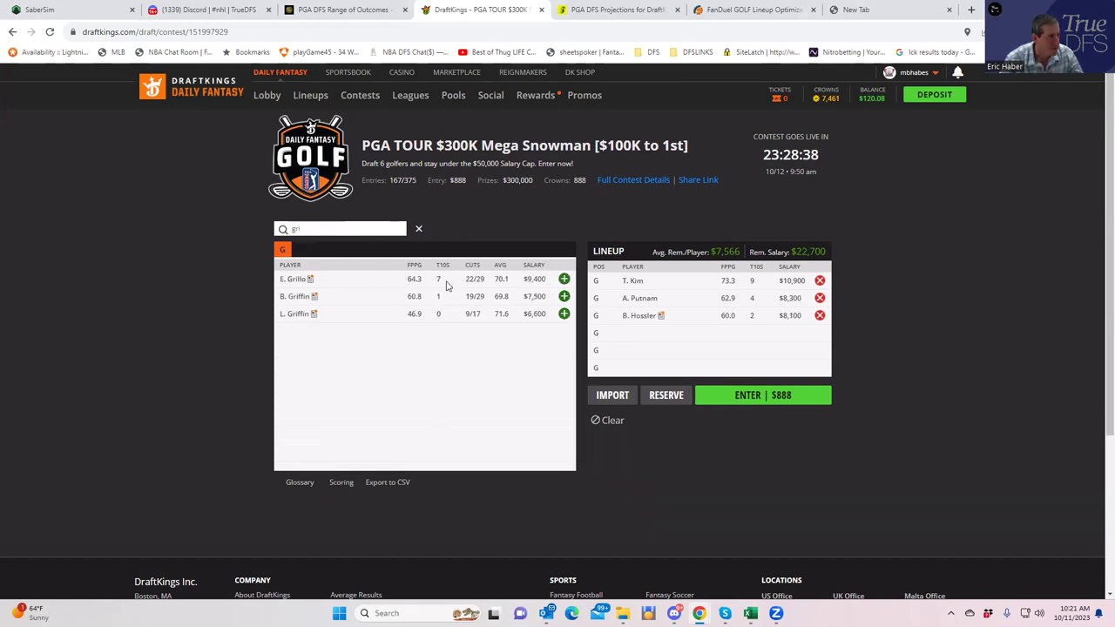
{"action": "left_click", "coordinate": [564, 296]}
- Find A. Svensson and P. Rodgers in the player pool and fill the last two lineup spots with them
{"action": "left_click", "coordinate": [330, 228]}
{"action": "type", "text": "sve"}
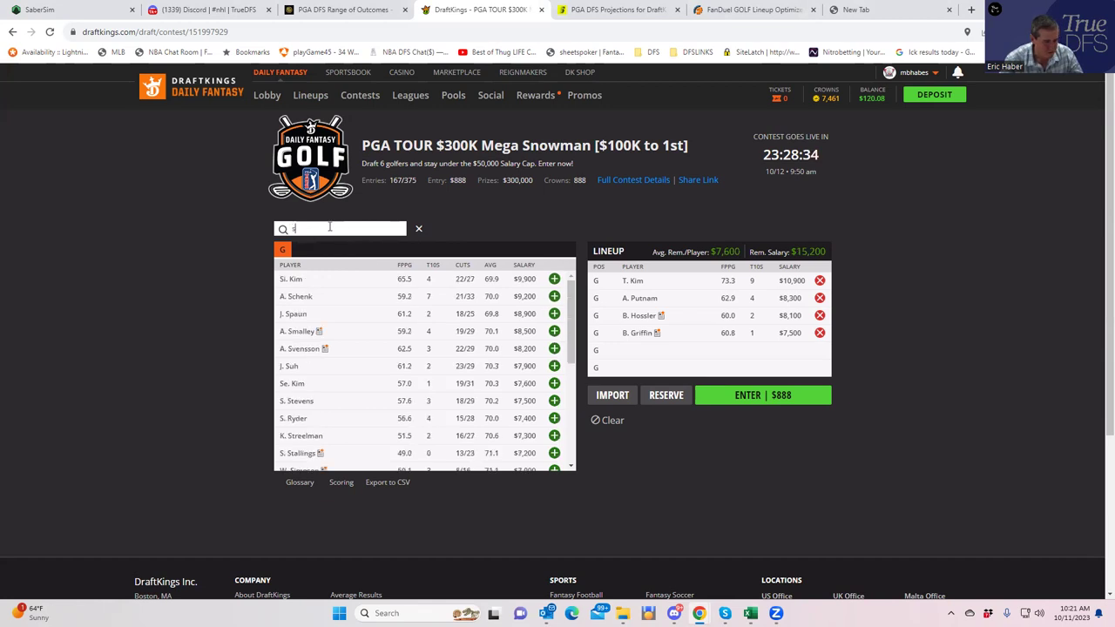
{"action": "left_click", "coordinate": [564, 280]}
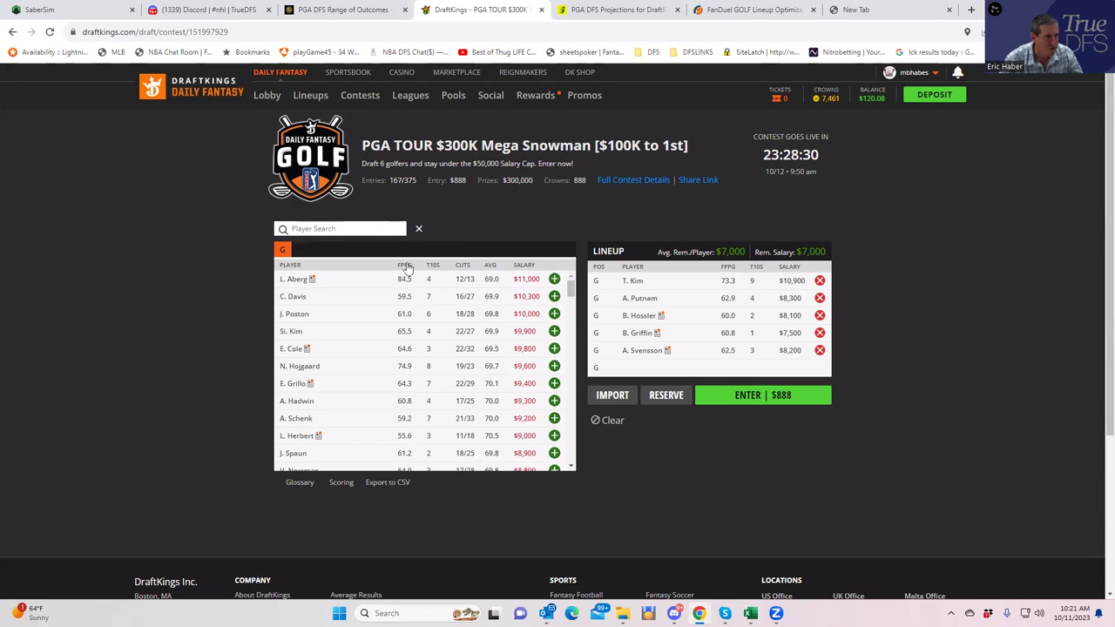
{"action": "type", "text": "rod"}
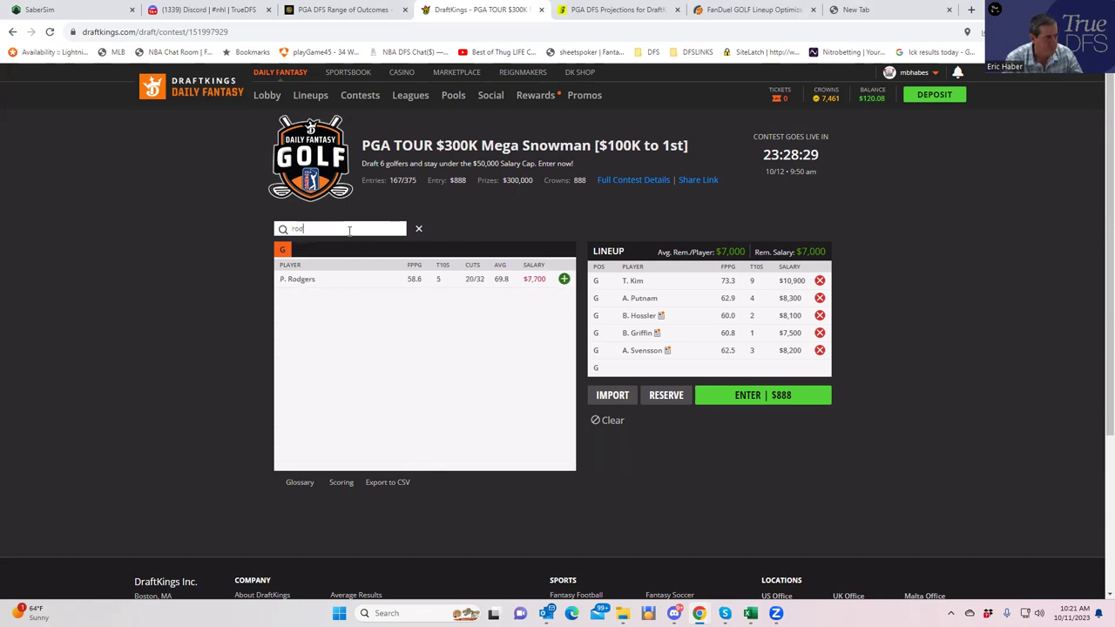
{"action": "left_click", "coordinate": [564, 279]}
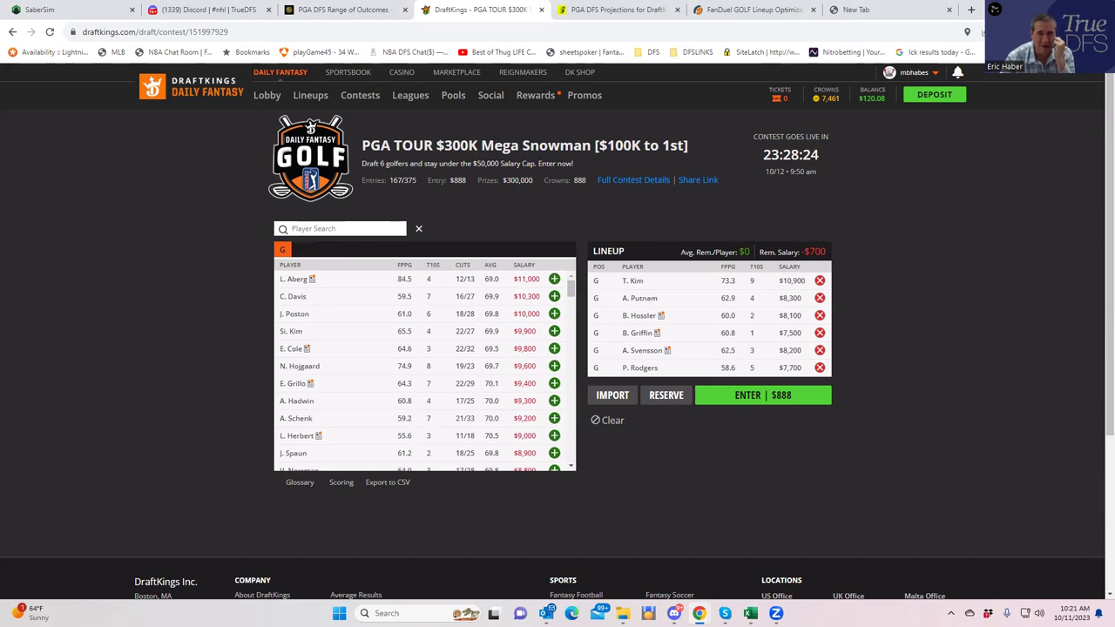
- Switch to the PGADK_Proj workbook, shift its window aside, and compare the salaries of Patrick Rodgers, Davis Thompson and Adam Svensson
{"action": "key", "text": "alt+Tab"}
{"action": "left_click", "coordinate": [582, 379]}
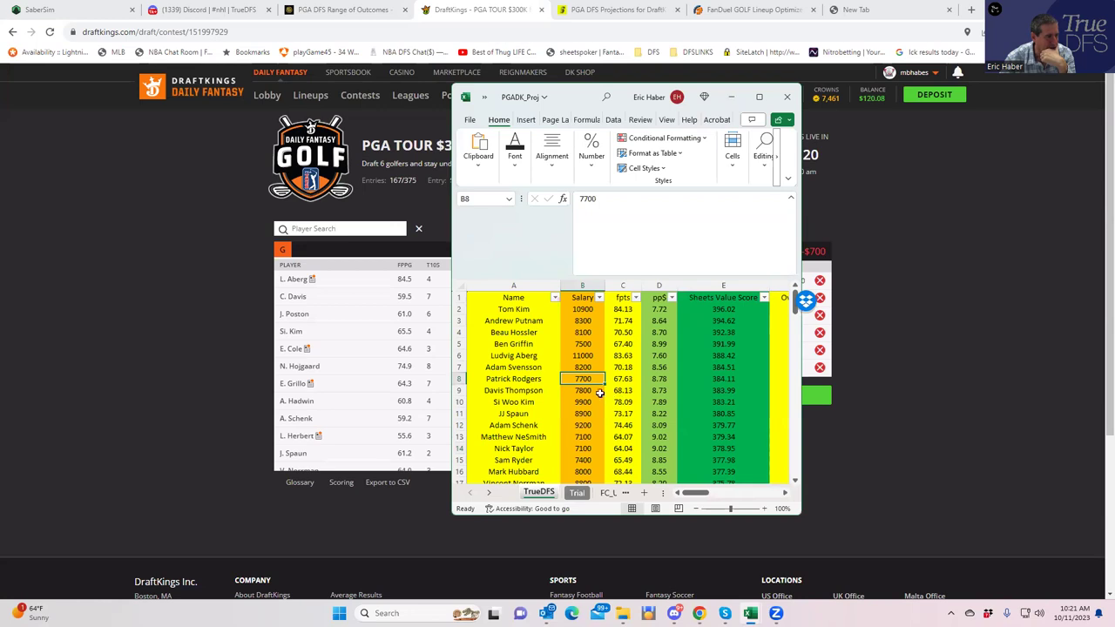
{"action": "left_click", "coordinate": [582, 390]}
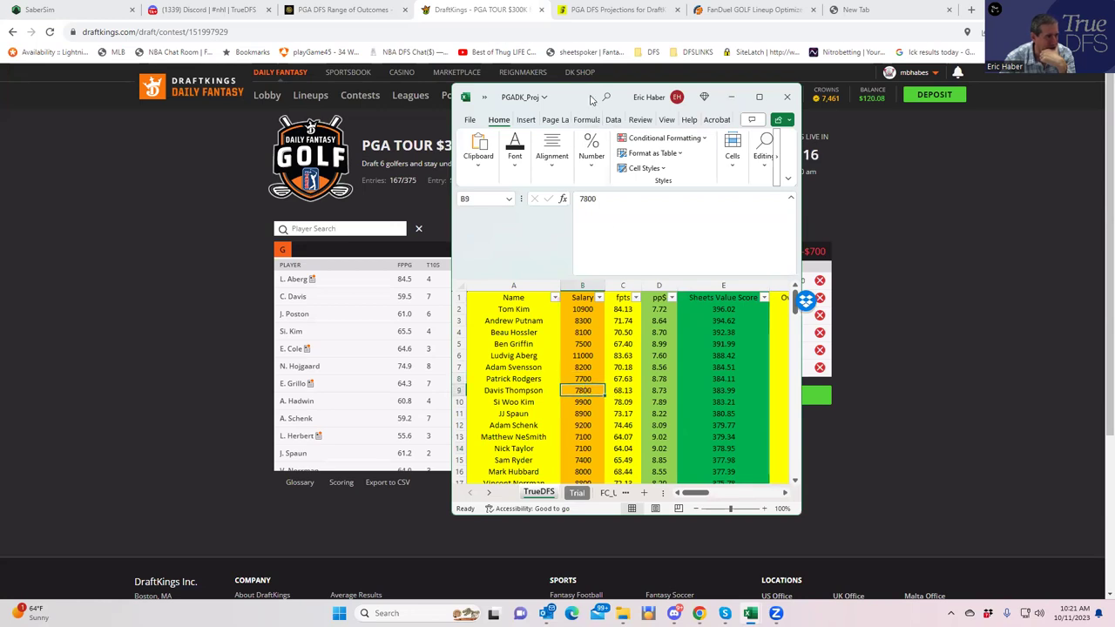
{"action": "left_click_drag", "start_coordinate": [591, 100], "coordinate": [654, 107]}
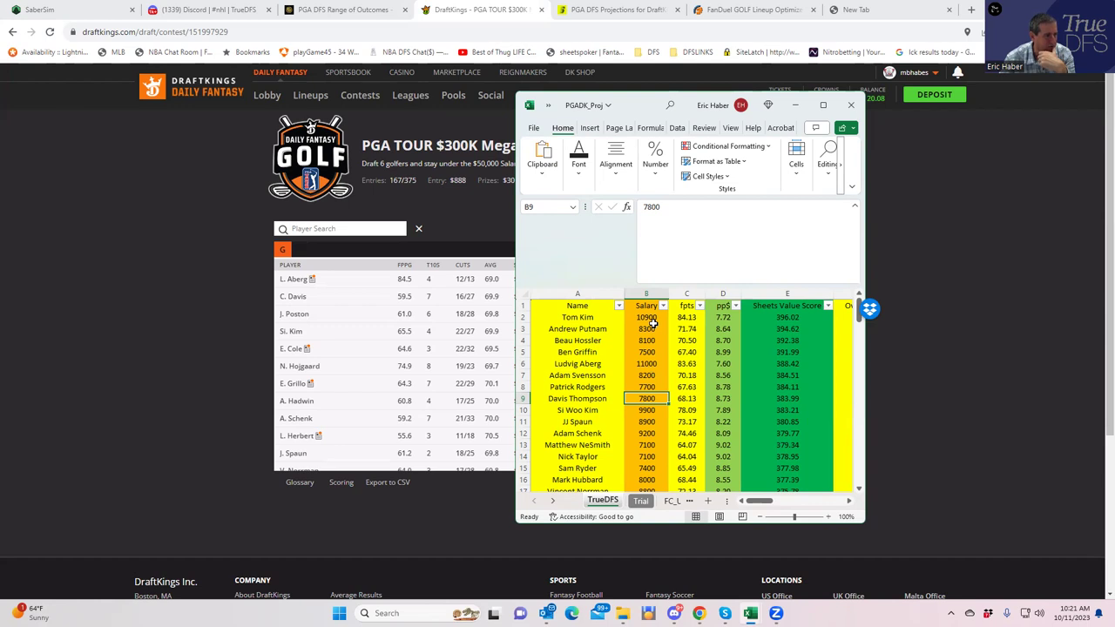
{"action": "left_click", "coordinate": [650, 374]}
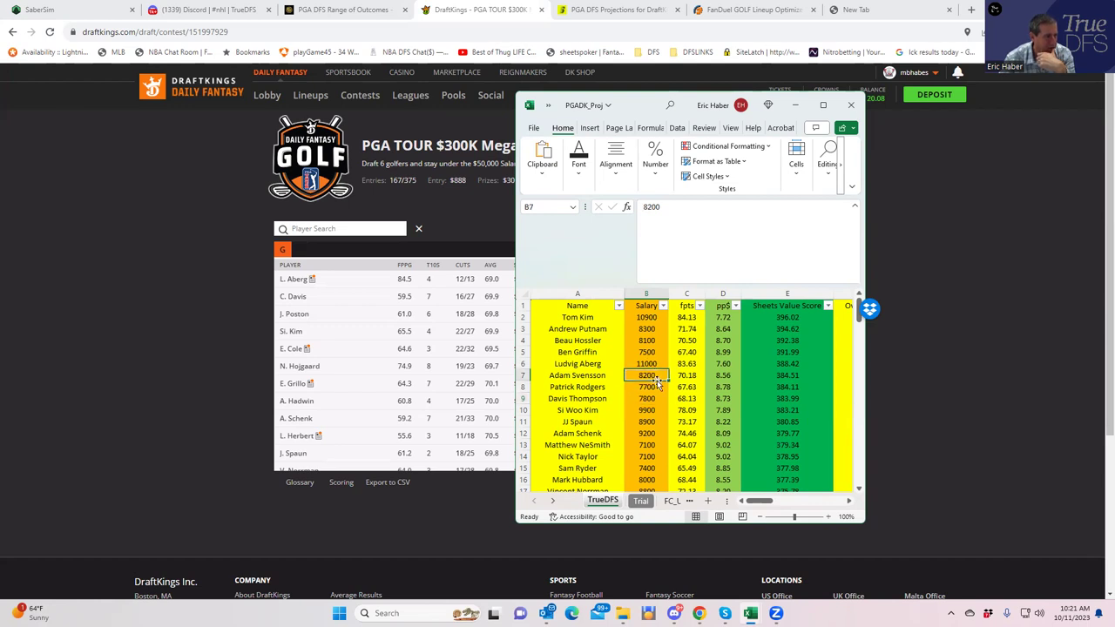
{"action": "left_click", "coordinate": [649, 385]}
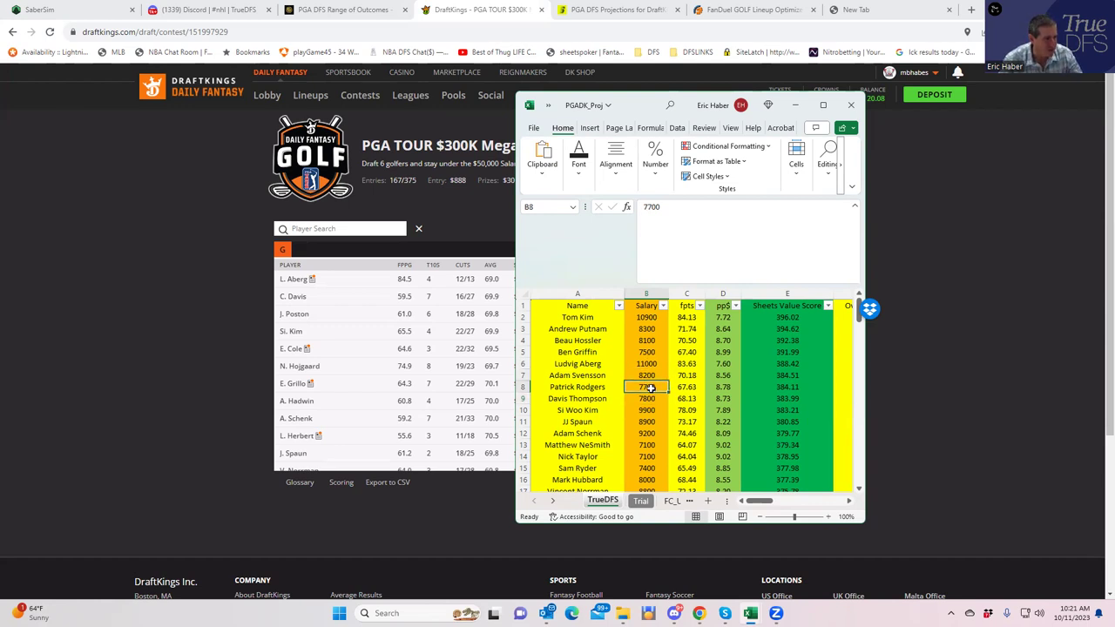
{"action": "left_click", "coordinate": [646, 375]}
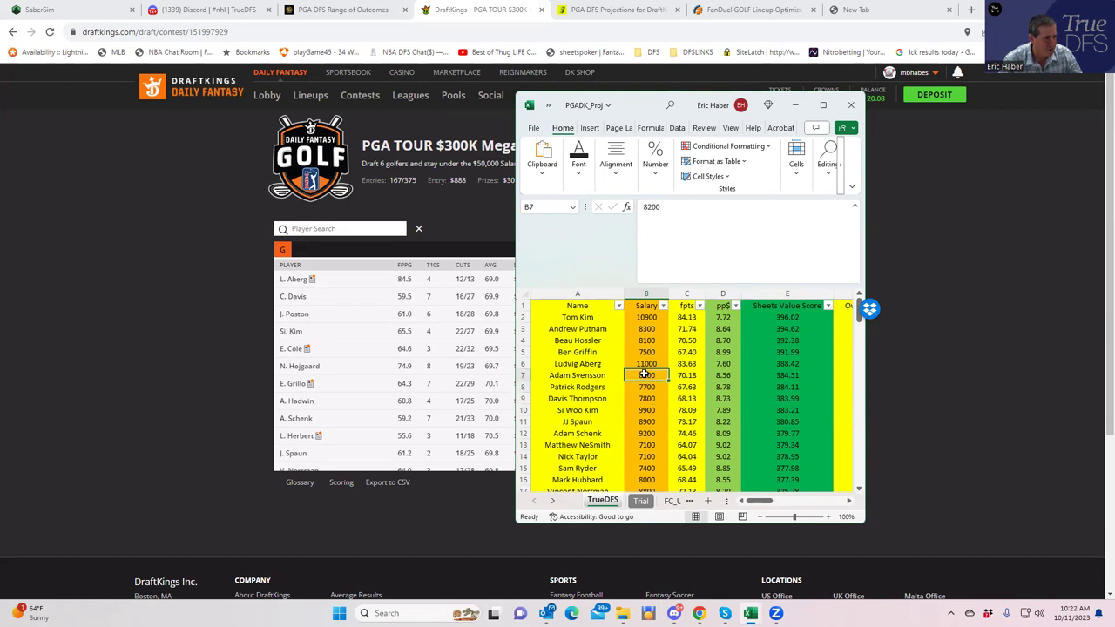
- Compare the salaries of Matthew NeSmith, Nick Taylor and Sam Ryder as cheaper lineup options
{"action": "left_click", "coordinate": [651, 444]}
{"action": "left_click", "coordinate": [647, 470]}
{"action": "left_click", "coordinate": [648, 446]}
{"action": "left_click", "coordinate": [647, 457]}
{"action": "left_click", "coordinate": [649, 468]}
{"action": "left_click", "coordinate": [648, 445]}
{"action": "left_click", "coordinate": [648, 456]}
{"action": "left_click", "coordinate": [650, 467]}
{"action": "left_click", "coordinate": [651, 445]}
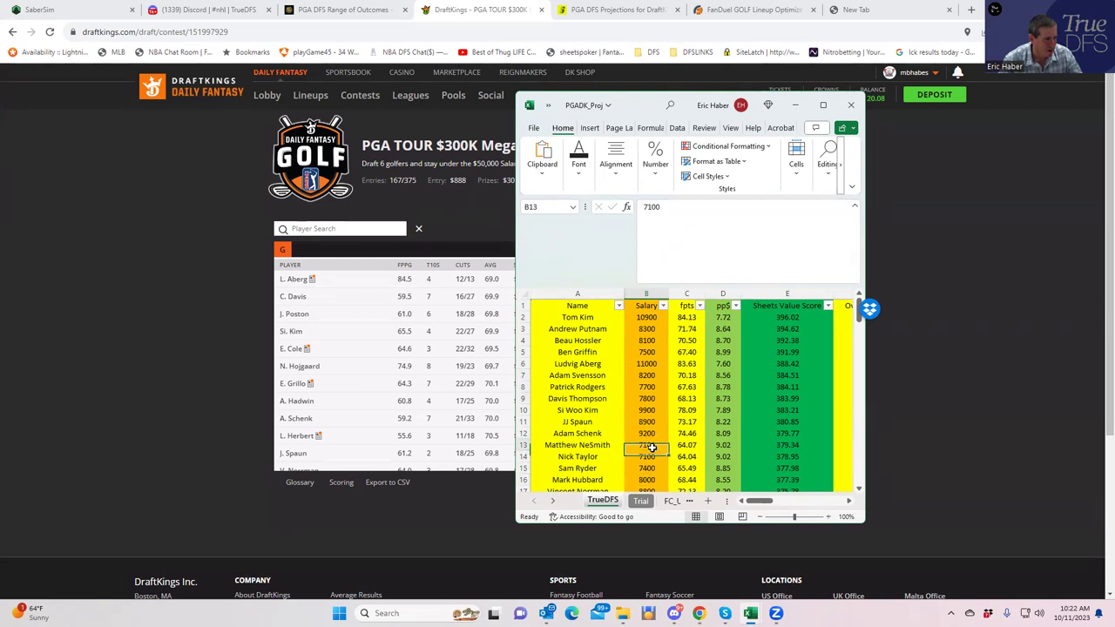